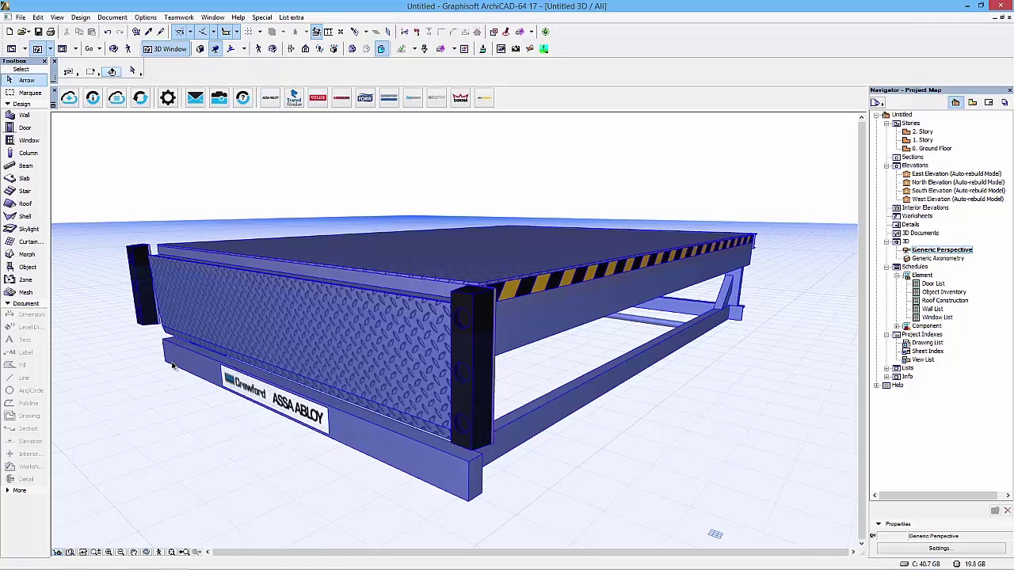
Step: Open the dock leveller's object settings and review the available nominal length, nominal width, leveller height and lip length options
double_click(433, 360)
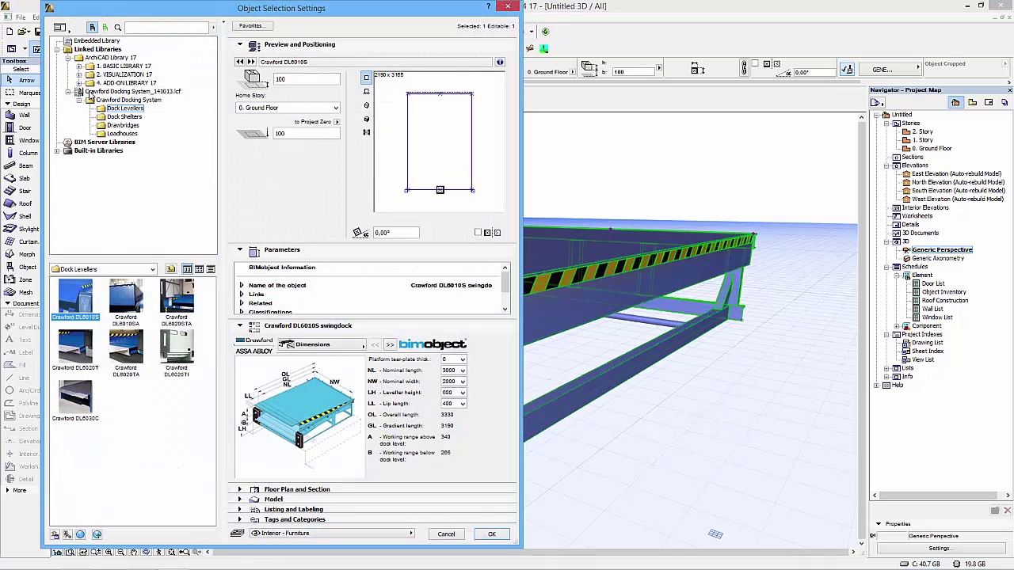
click(115, 109)
click(464, 372)
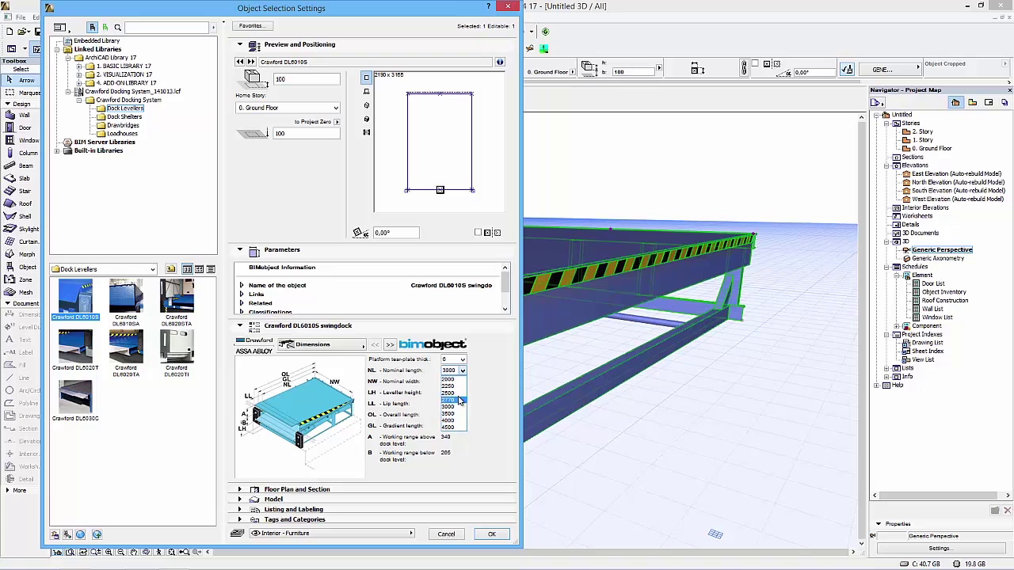
click(463, 374)
click(463, 381)
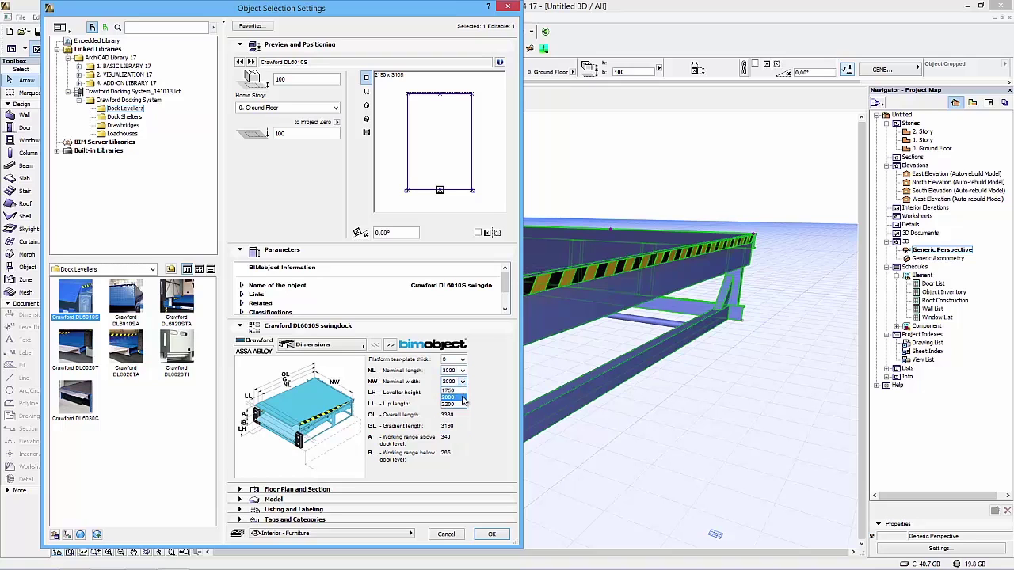
click(463, 397)
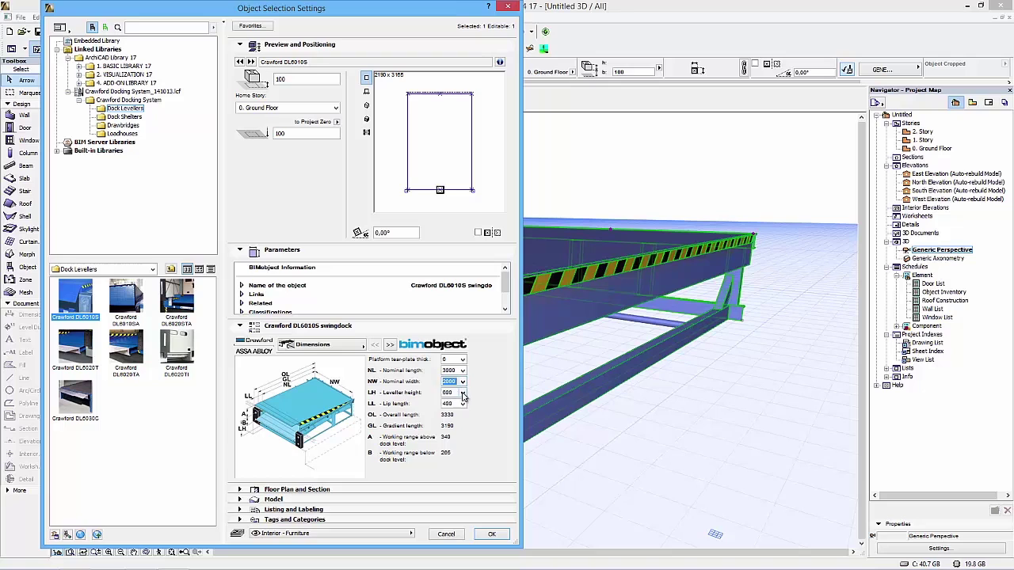
click(463, 397)
click(464, 398)
click(463, 405)
click(464, 405)
Step: Set the leveller's nominal length to 2000, keep its width and height, and apply the settings to the model
click(463, 370)
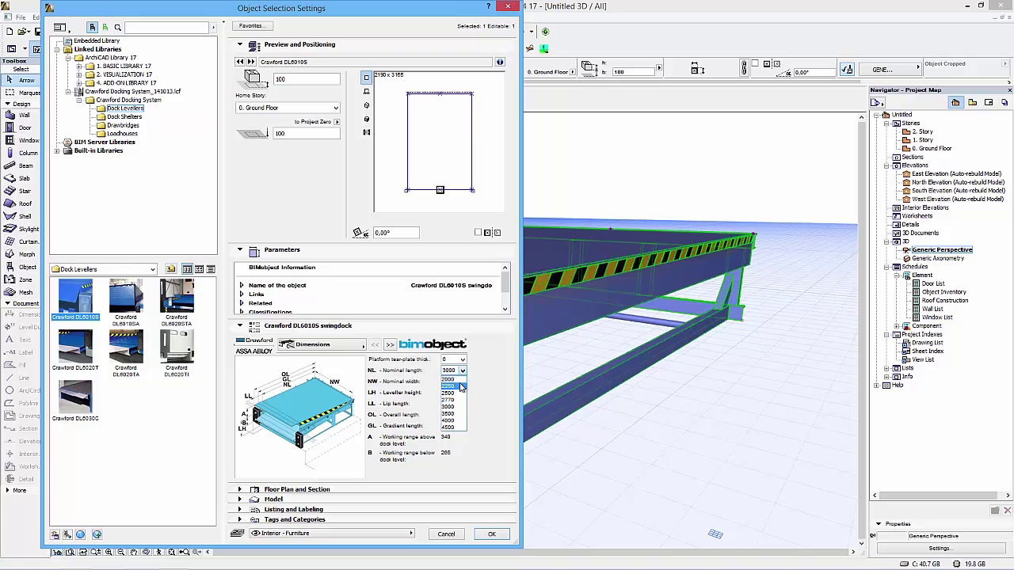
click(463, 380)
click(462, 382)
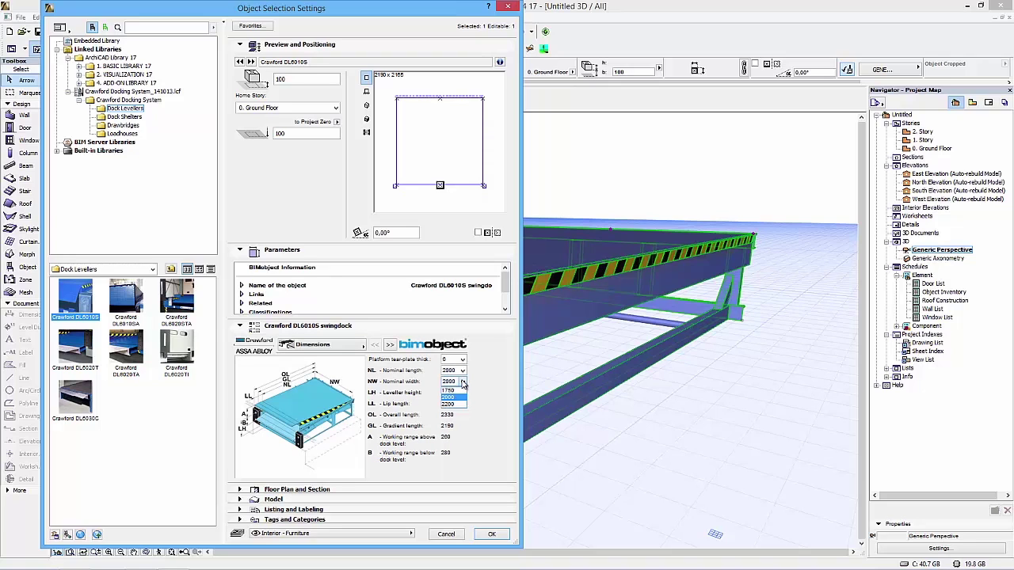
click(463, 384)
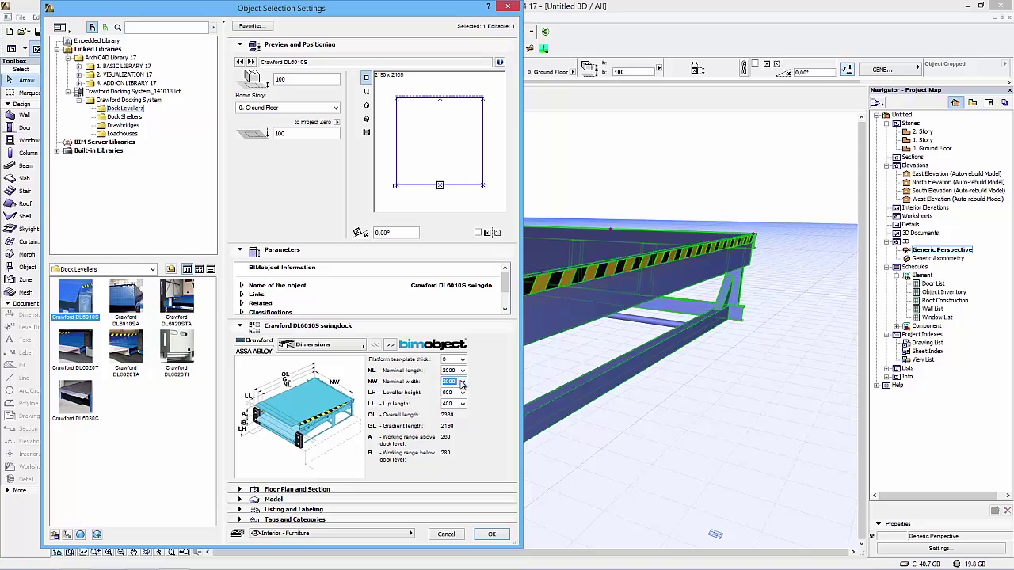
click(462, 395)
click(464, 397)
click(491, 533)
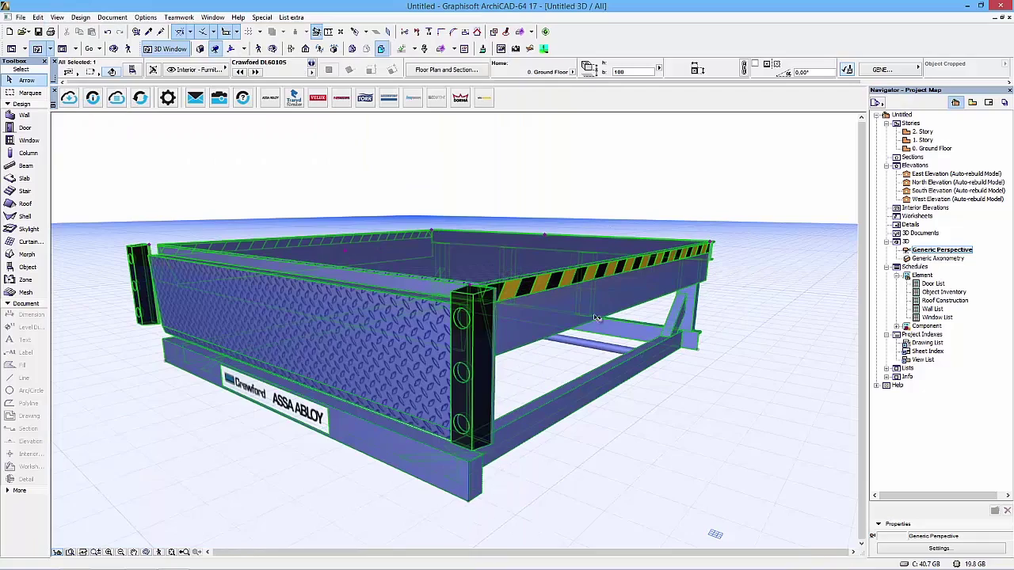
Step: Reopen the leveller's object settings and read through its Selection Guide
shift+middle_drag(761, 230, 687, 293)
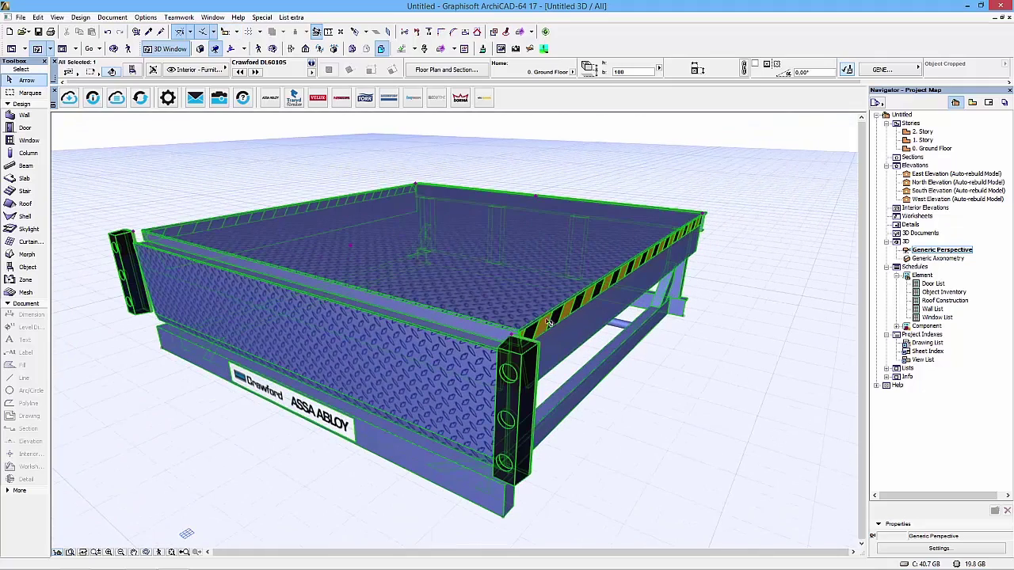
double_click(508, 324)
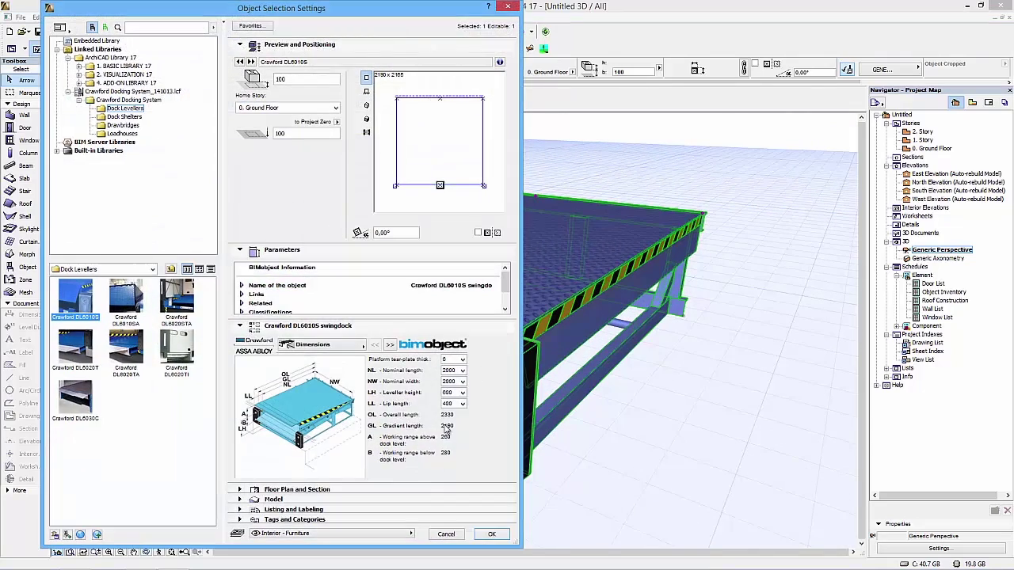
click(390, 345)
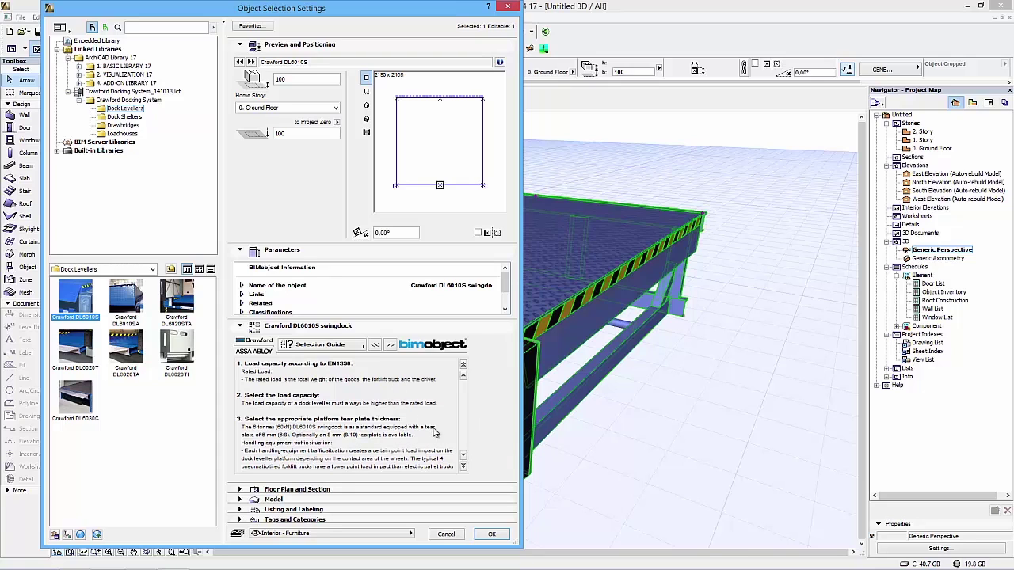
click(464, 467)
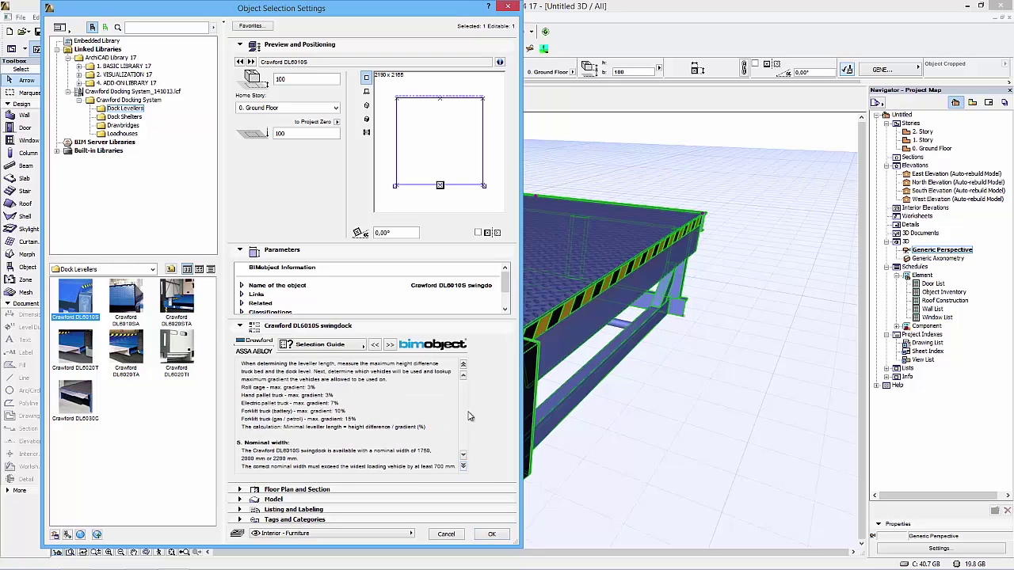
click(463, 369)
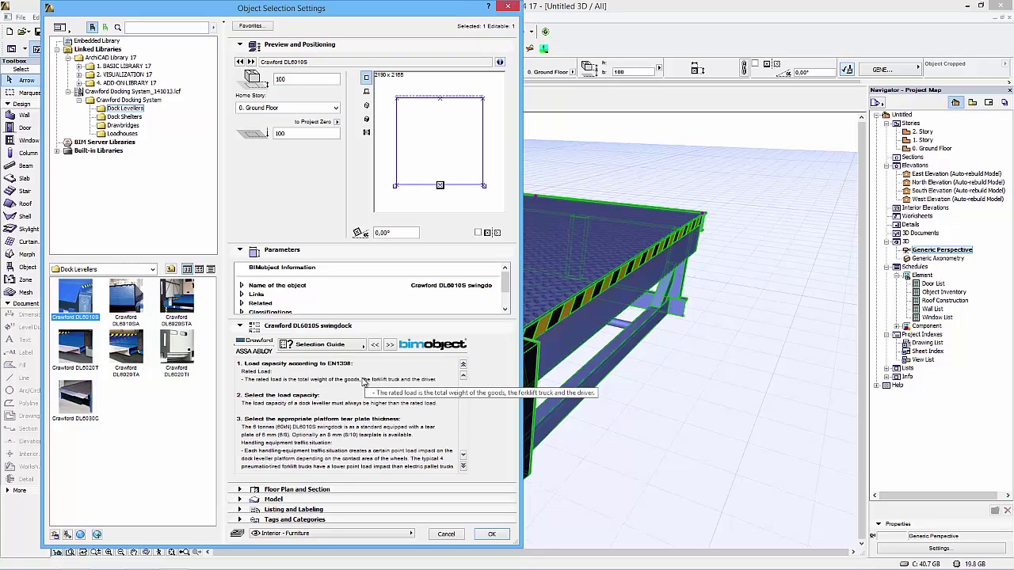
Step: Set the frame connection to "T - leveller frame for embedding in concrete" and apply it to the leveller
click(390, 347)
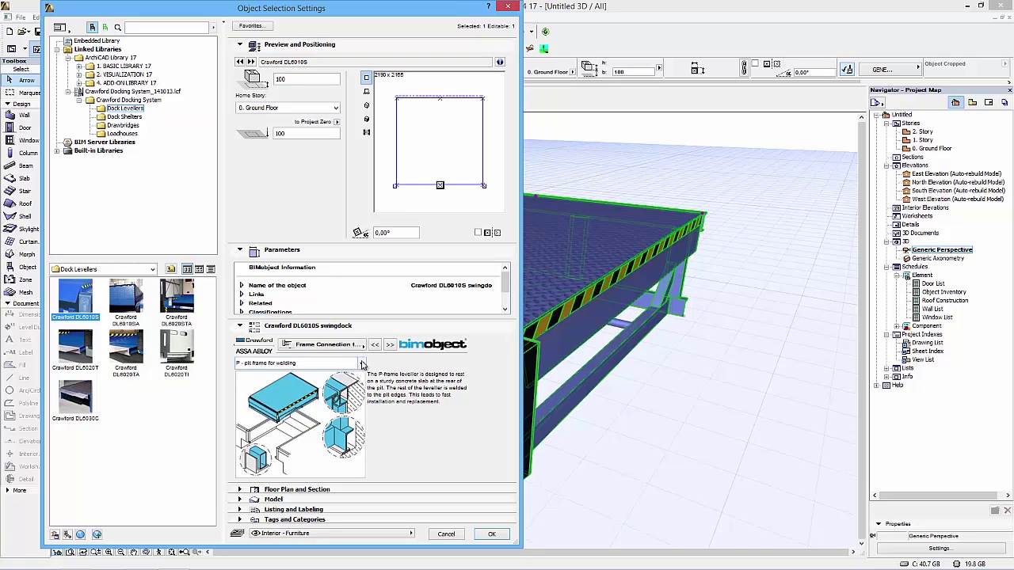
click(362, 364)
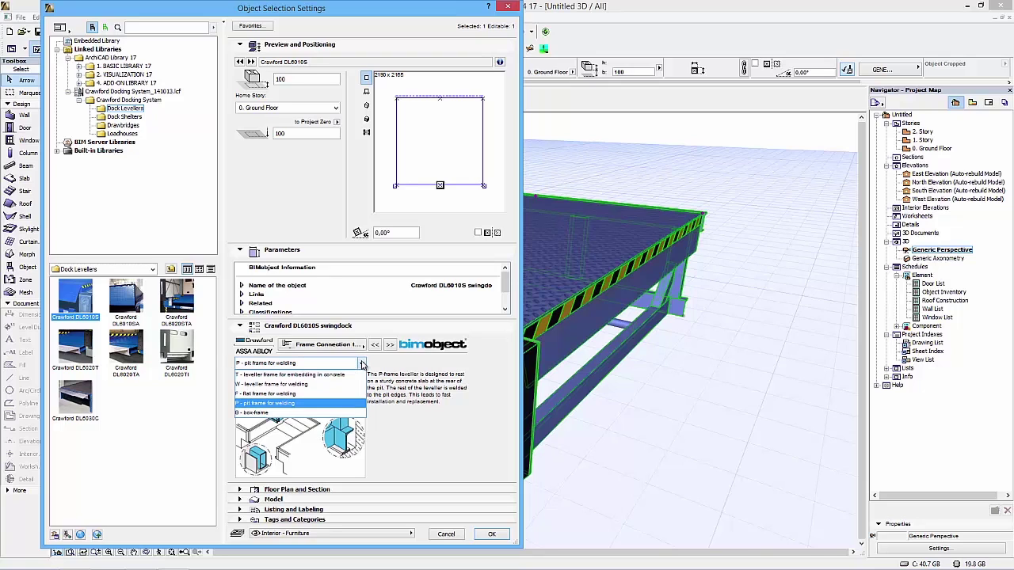
click(305, 375)
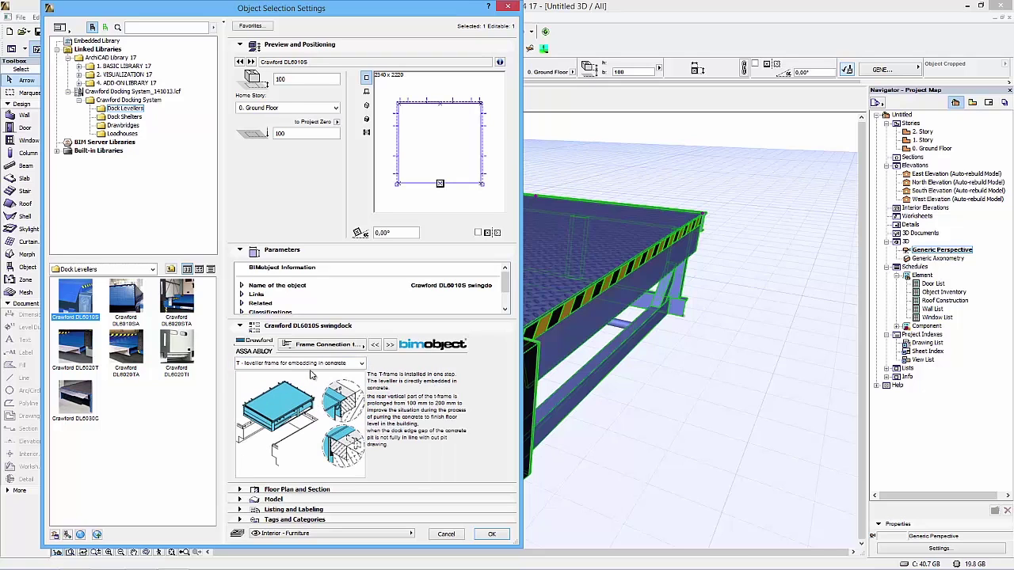
click(488, 535)
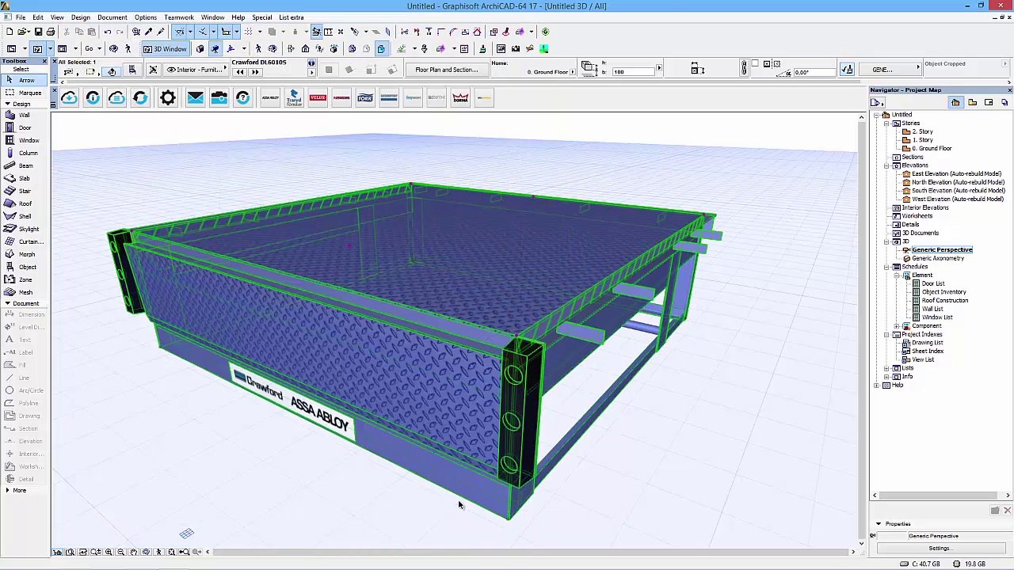
Step: Deselect the leveller and examine its frame and side anchors in 3D, both from a distance and close up
click(611, 461)
shift+middle_drag(611, 462, 477, 359)
shift+middle_drag(800, 366, 495, 380)
scroll(760, 377, down, 5)
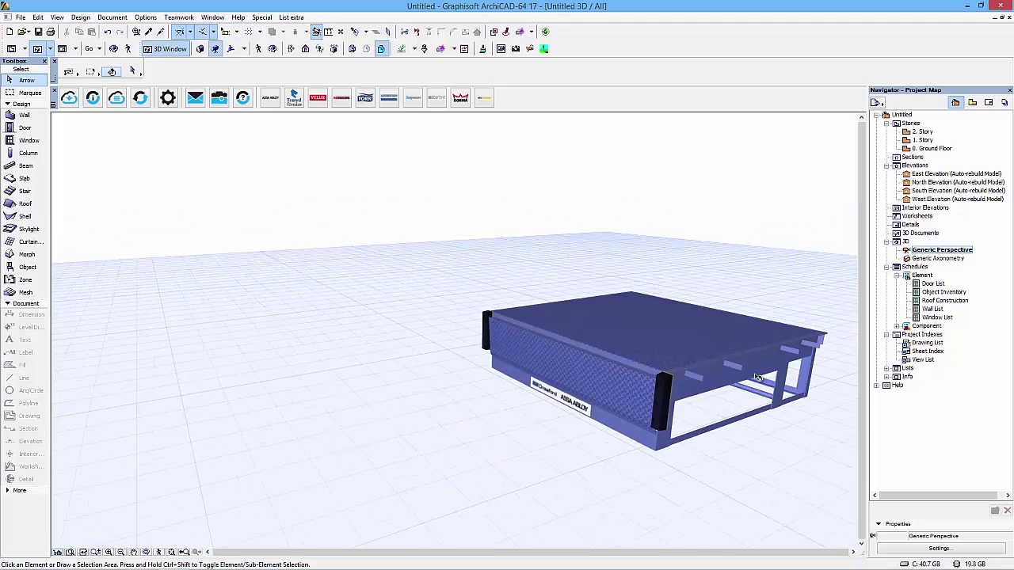
middle_drag(759, 377, 468, 370)
shift+middle_drag(468, 371, 575, 356)
scroll(452, 367, up, 3)
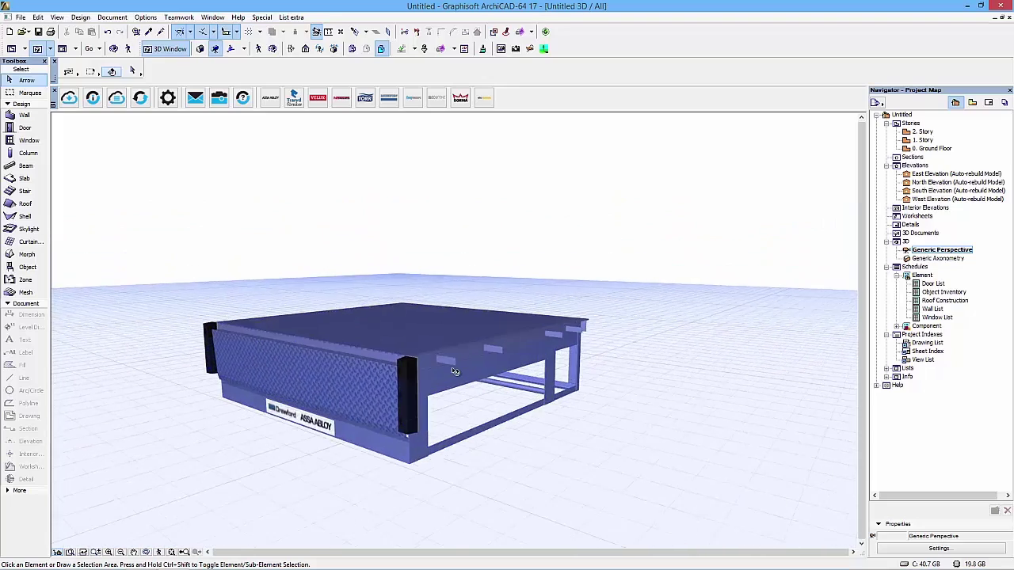
scroll(408, 382, up, 6)
scroll(389, 385, down, 6)
scroll(387, 385, up, 3)
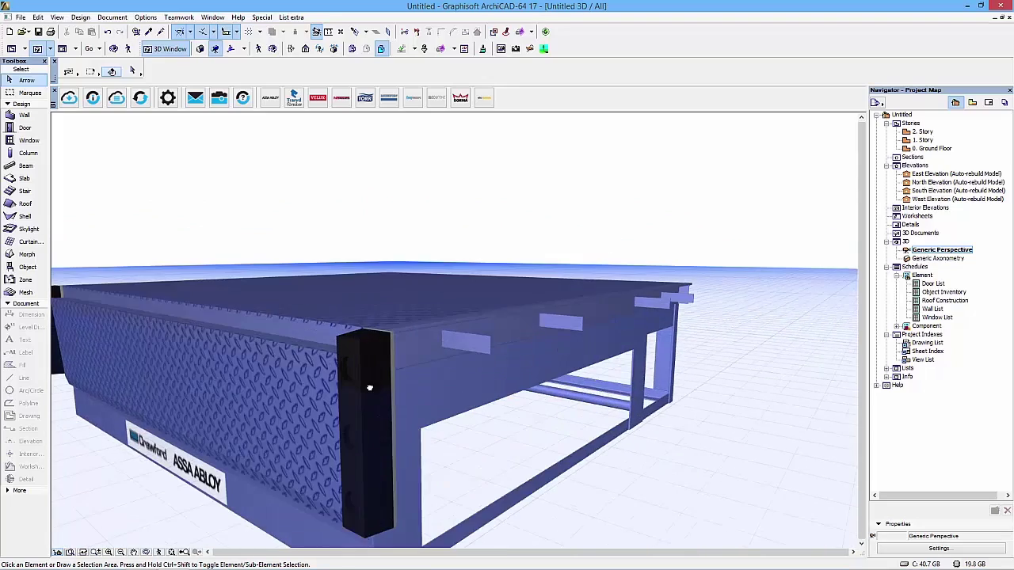
middle_drag(372, 388, 480, 351)
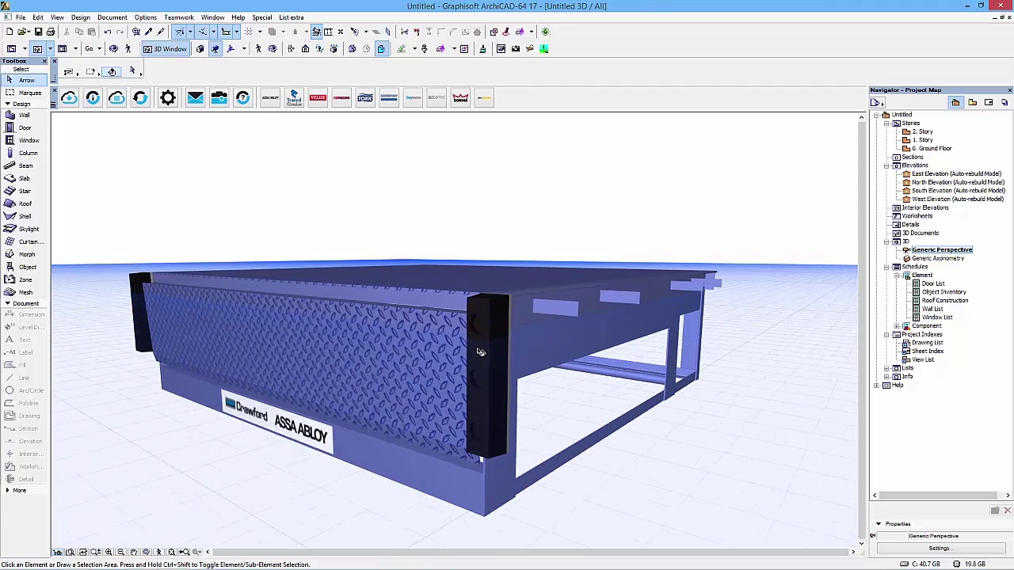
Step: Change the leveller's frame connection to "W - leveller frame for welding" and apply it
click(479, 352)
double_click(480, 351)
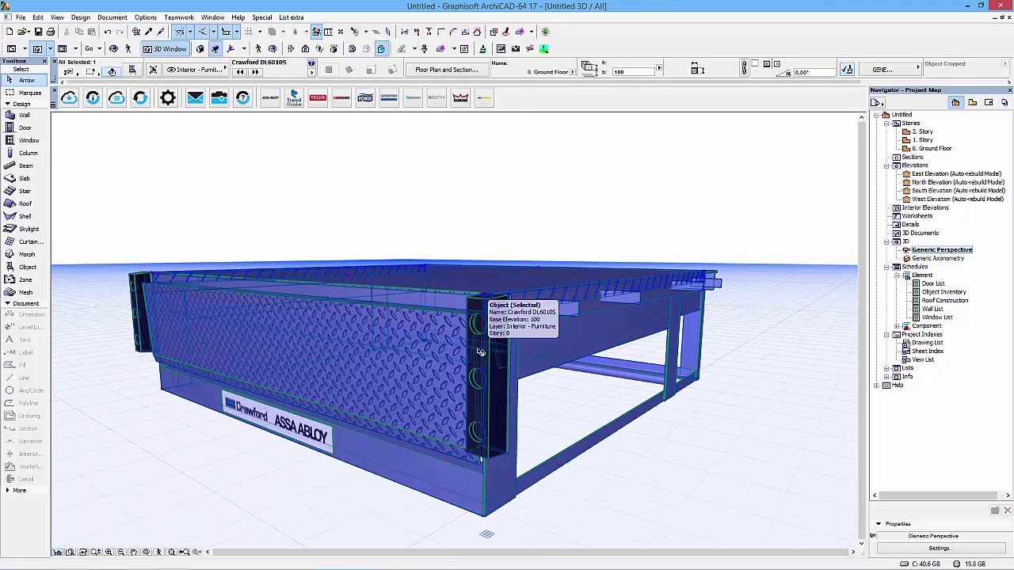
click(361, 363)
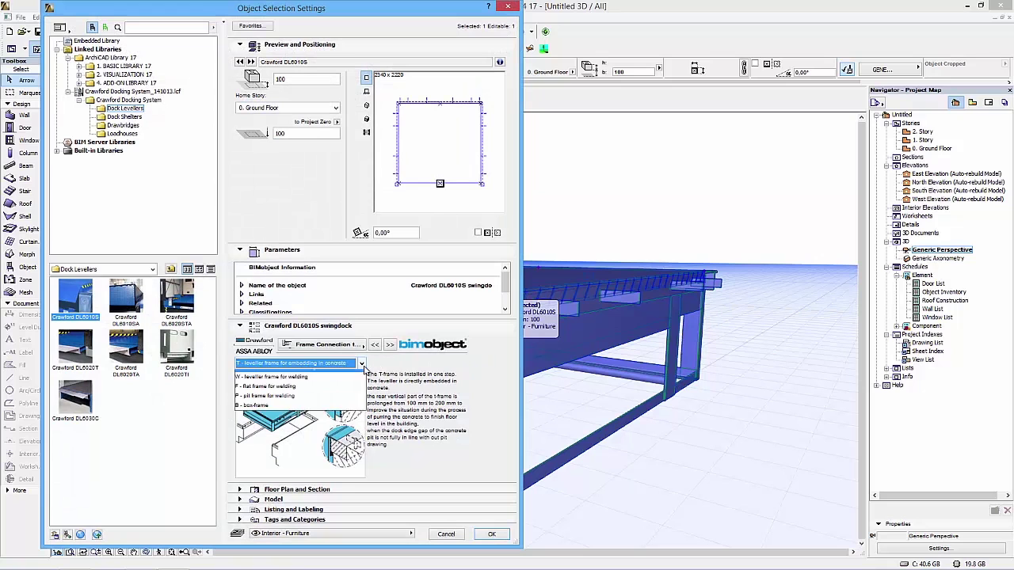
click(349, 385)
click(491, 534)
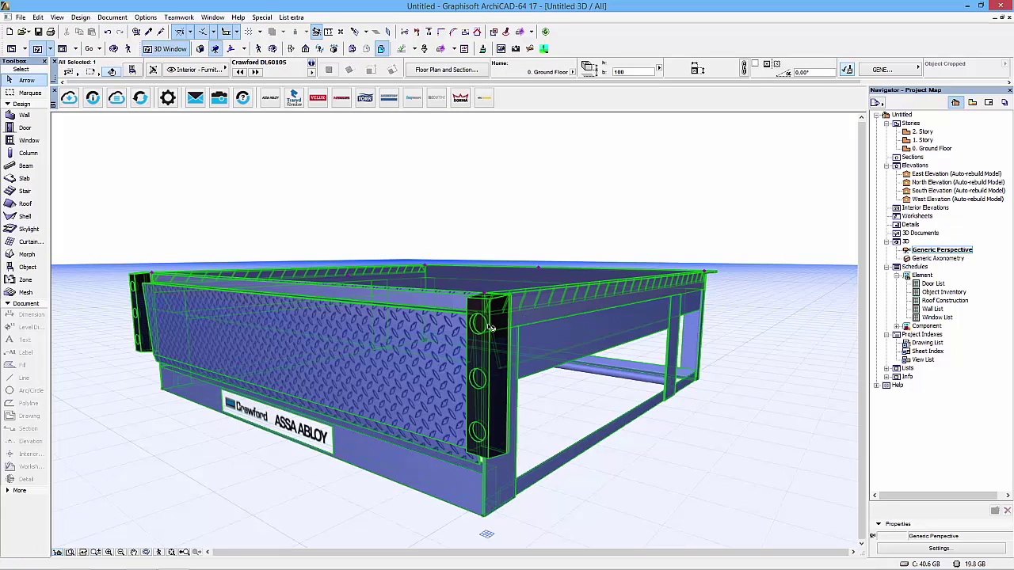
Step: Change the leveller's frame connection to "F - flat frame for welding" and apply it
double_click(490, 326)
click(347, 366)
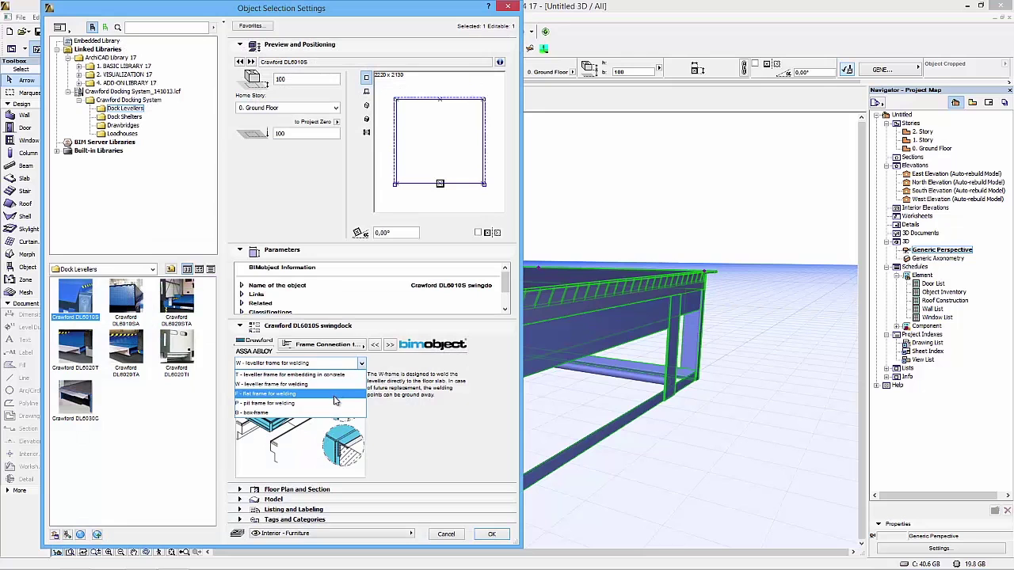
click(335, 399)
click(491, 534)
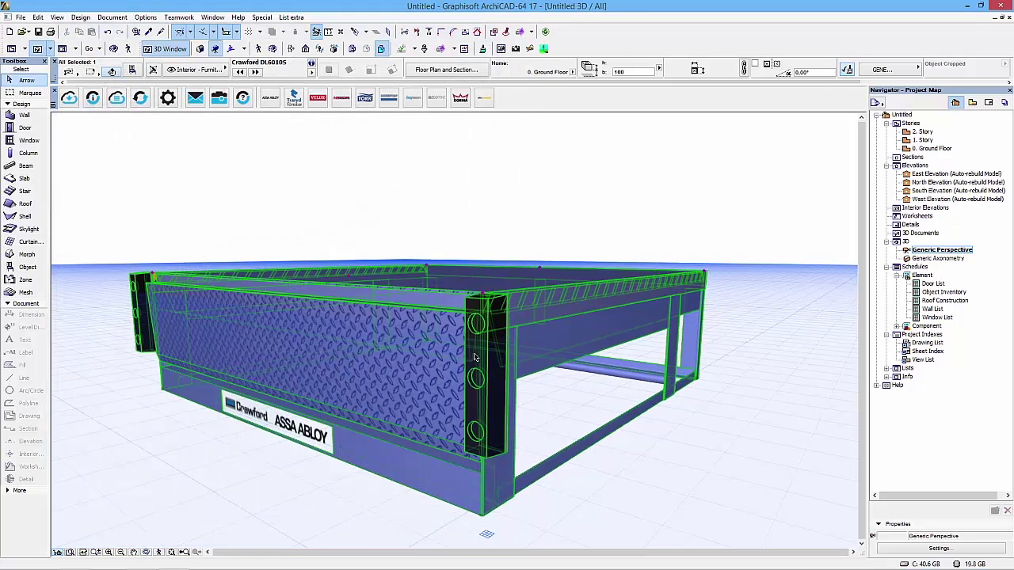
Step: Change the leveller's frame connection to "B - box-frame" and apply it
click(644, 338)
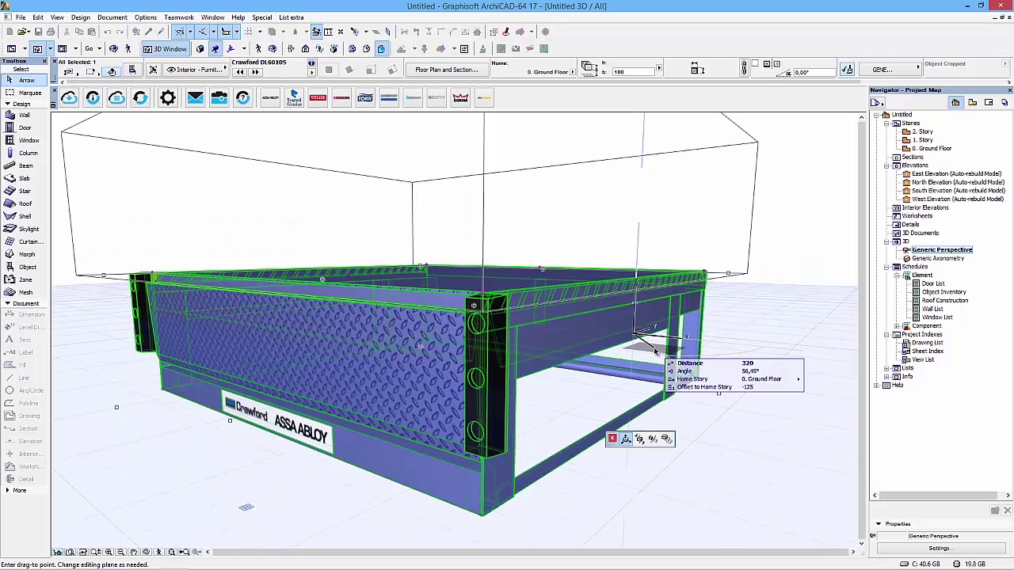
key(Escape)
key(ctrl+t)
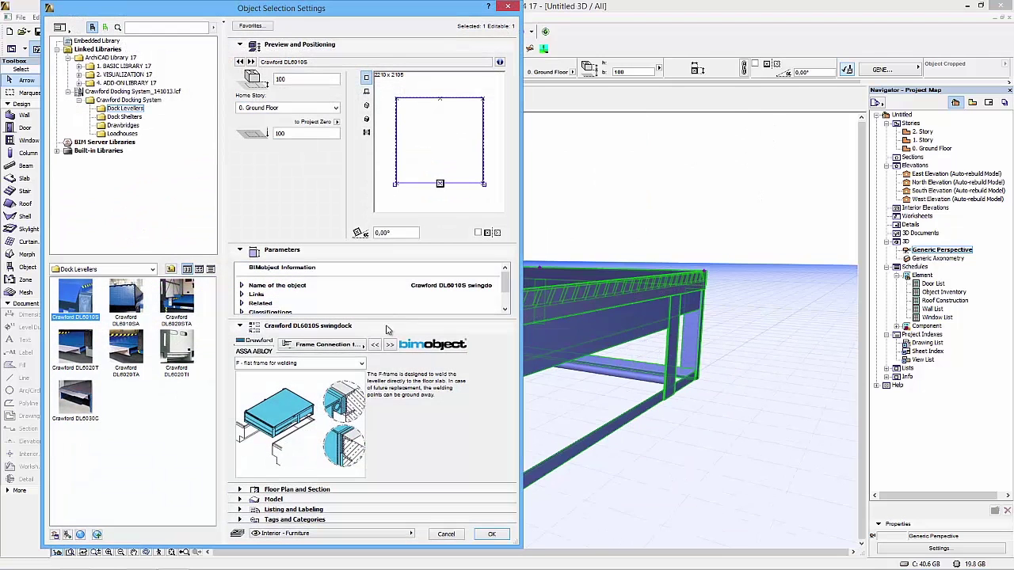
click(356, 364)
click(301, 374)
click(485, 535)
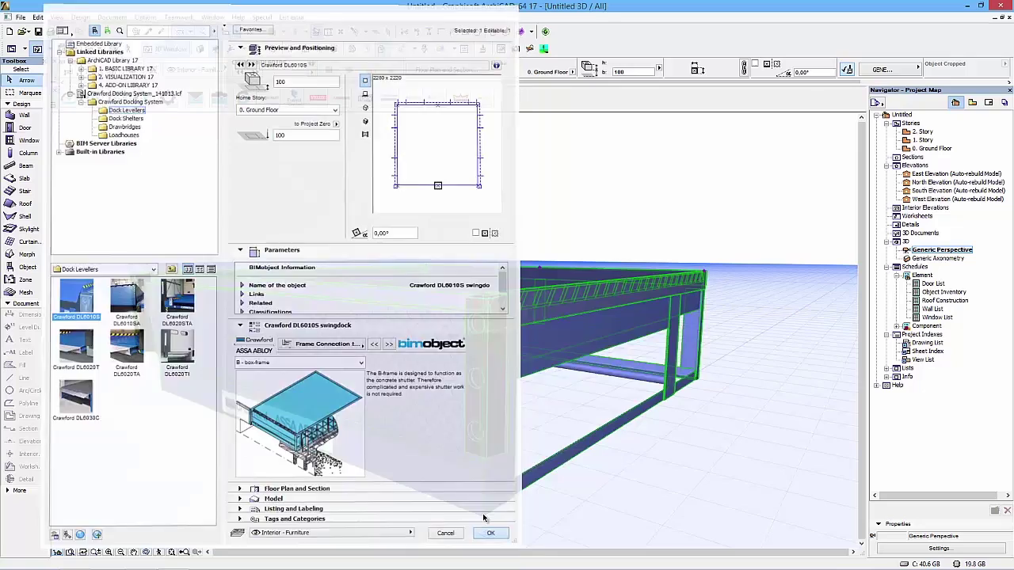
Step: Check the box-frame in 3D, and set the leveller's frame connection back to "T - leveller frame for embedding in concrete"
shift+middle_drag(723, 272, 692, 291)
click(515, 376)
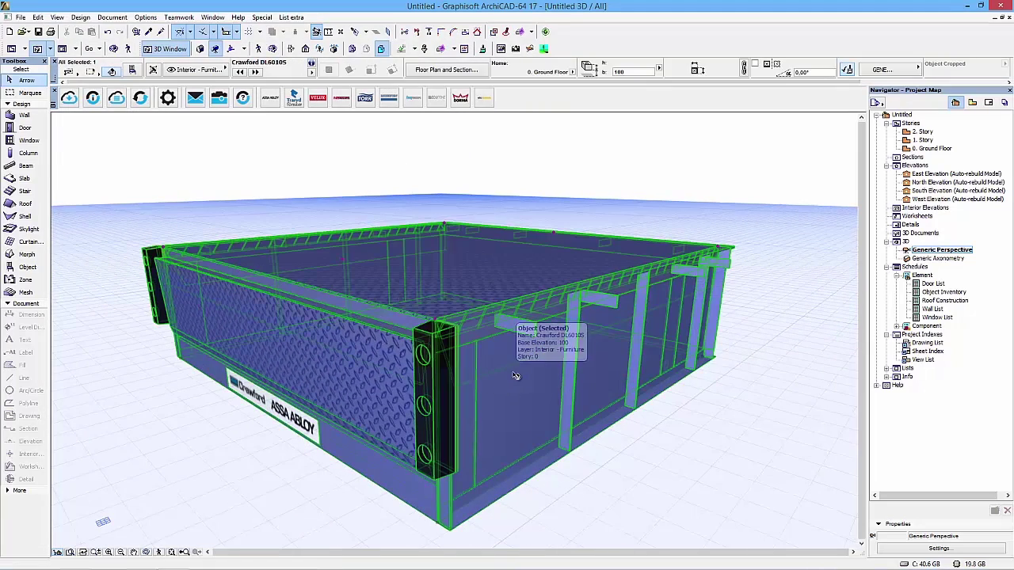
double_click(514, 375)
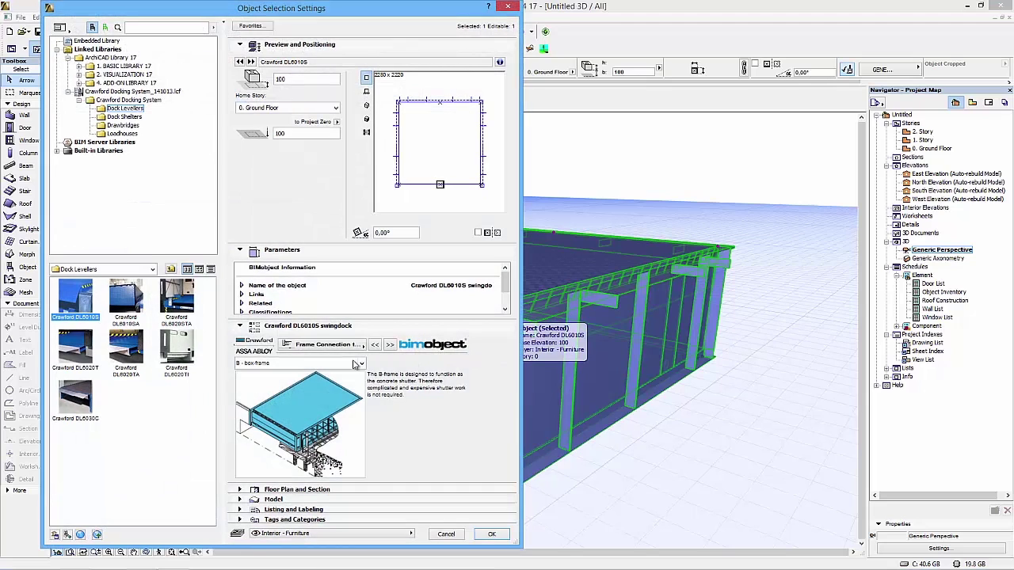
click(358, 364)
click(345, 377)
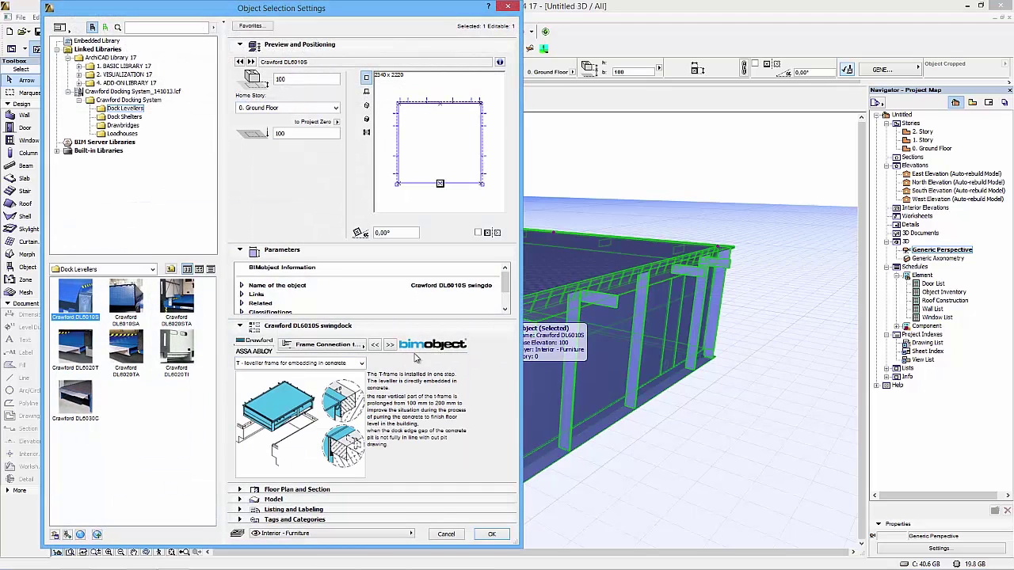
Step: Examine the available lip materials, shapes, angles, profiles and allowable oil types among the leveller's accessories and options
click(391, 346)
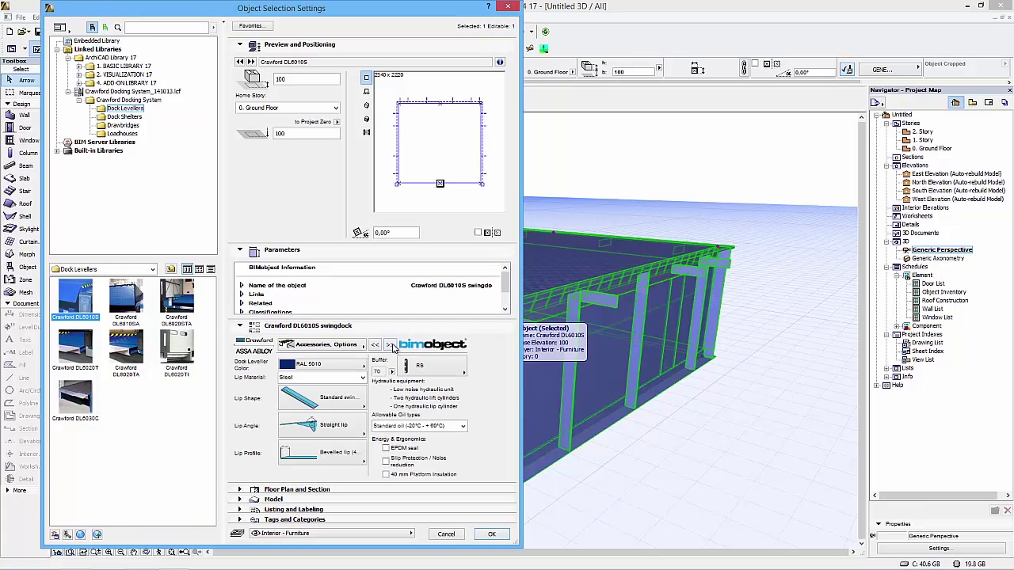
click(350, 380)
click(350, 380)
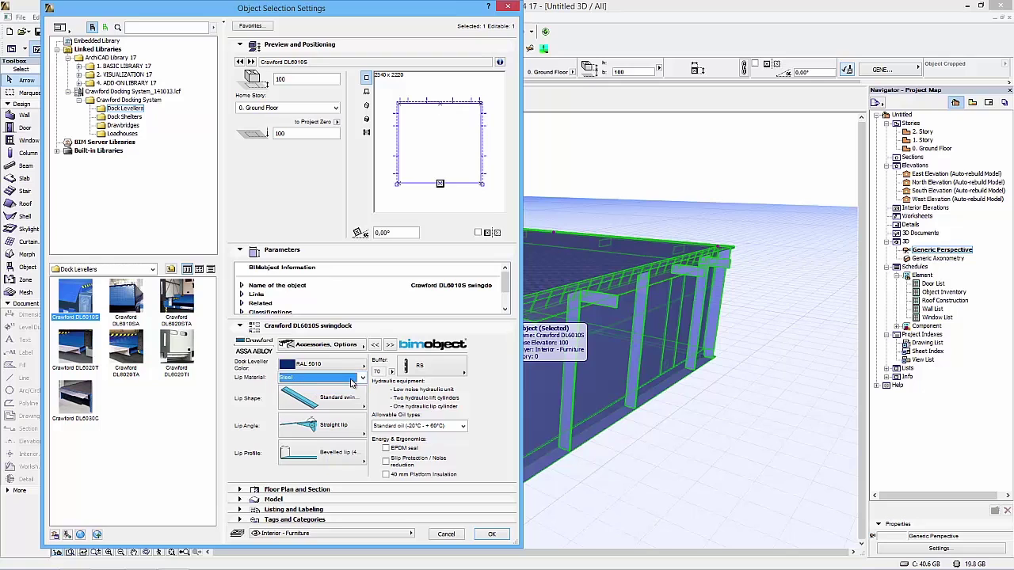
click(354, 403)
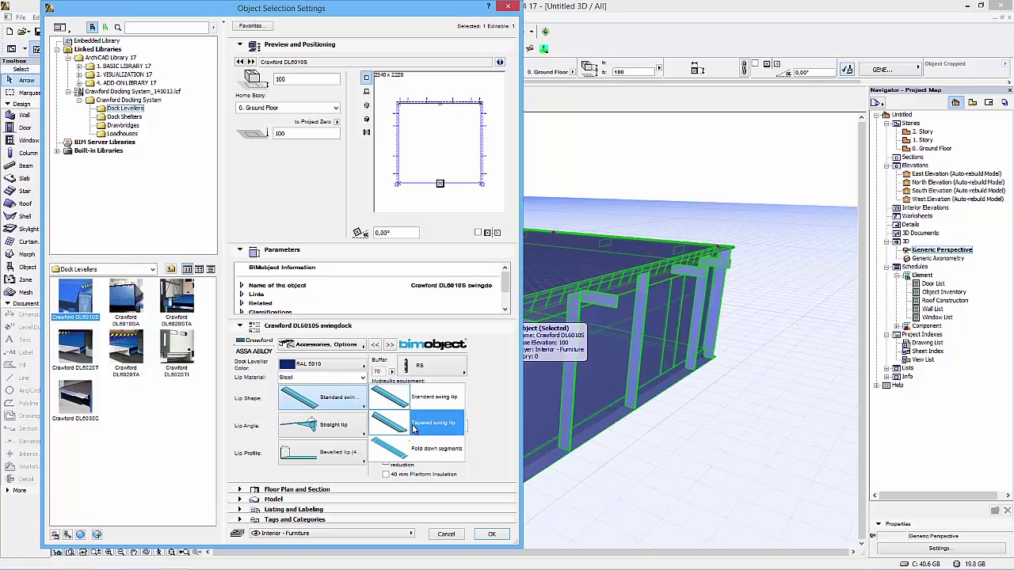
click(338, 427)
click(339, 428)
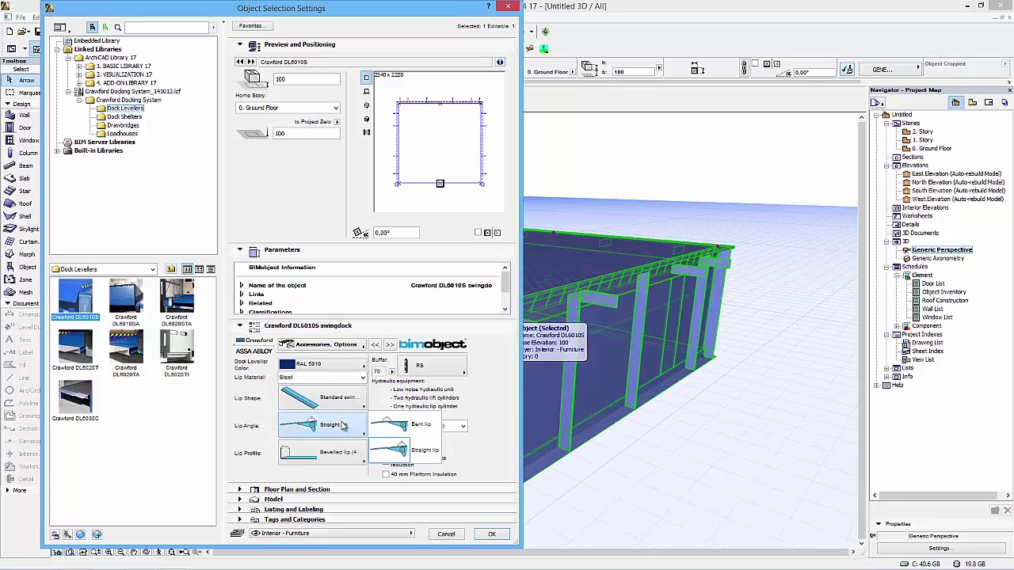
click(377, 451)
click(352, 458)
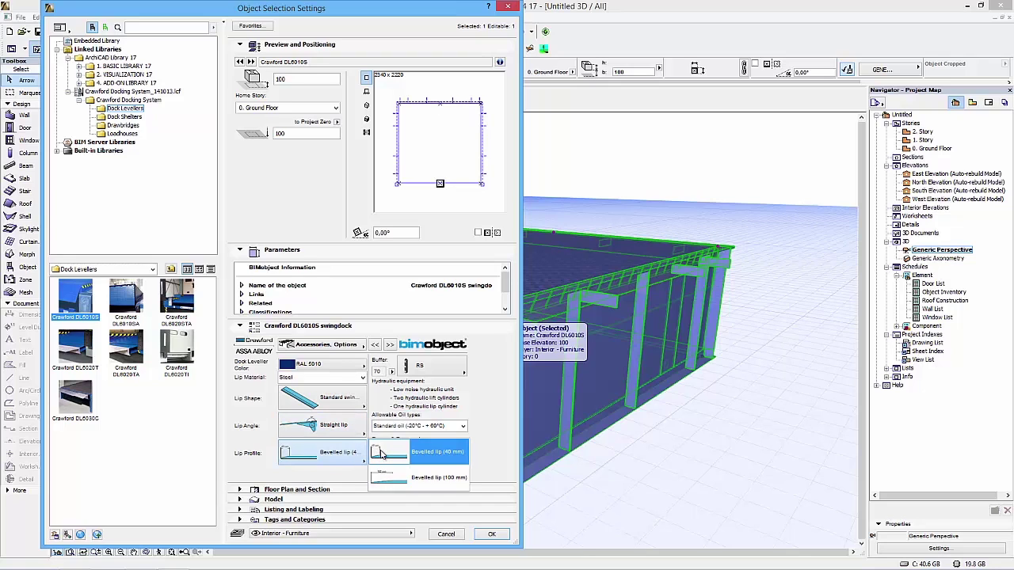
click(352, 458)
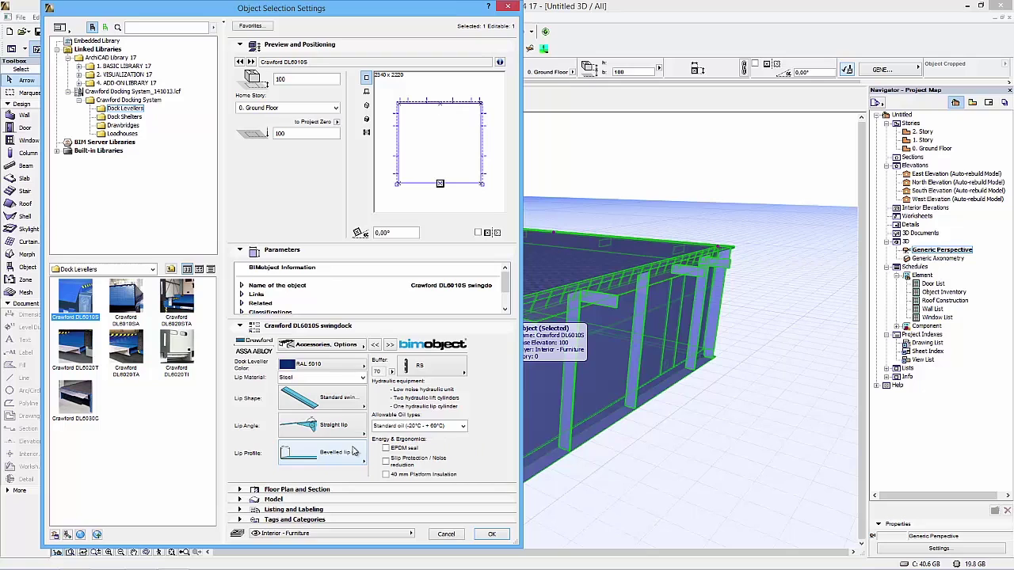
click(465, 431)
click(465, 431)
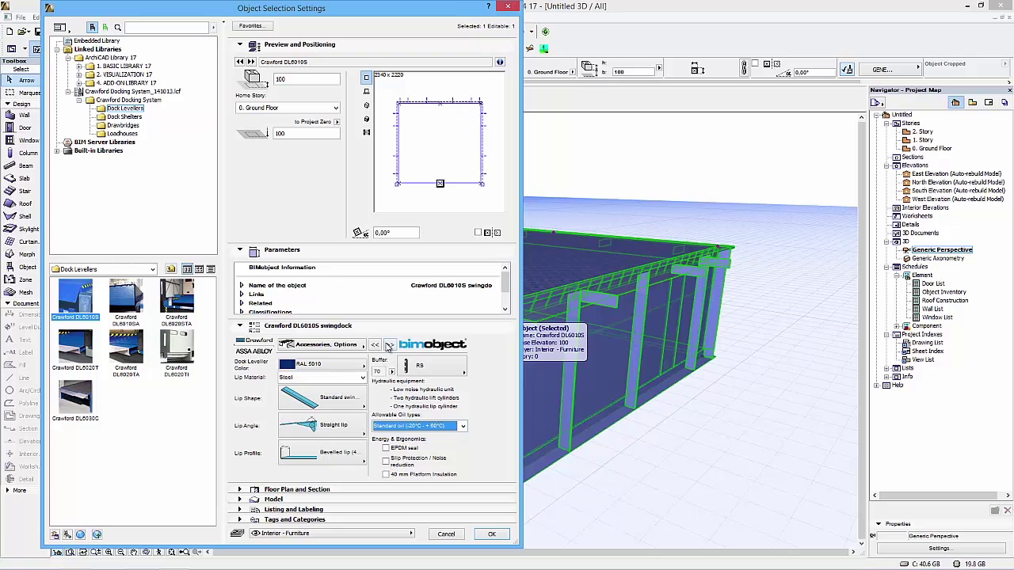
Step: Set the leveller's docking control operating system to 950 Docking DLA SD
click(389, 346)
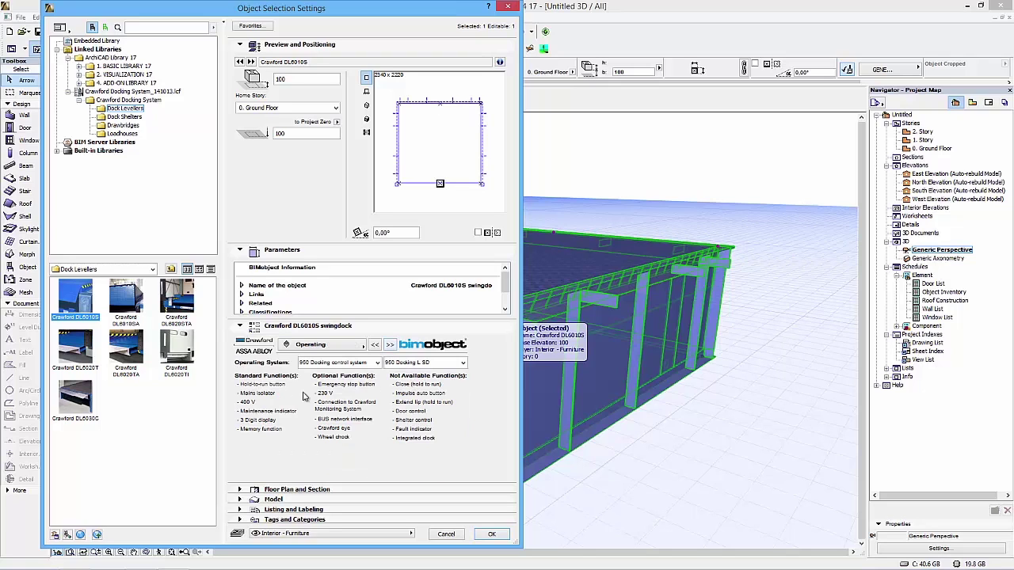
click(421, 364)
click(428, 393)
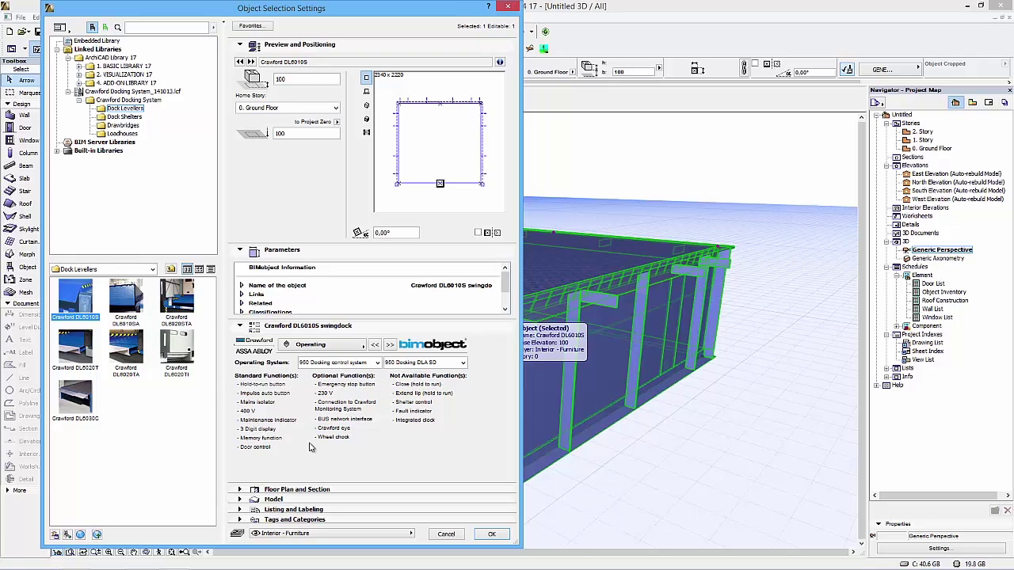
Step: Review the leveller's Description, Appearance and Information pages, return to Dimensions, and apply the object settings
click(390, 345)
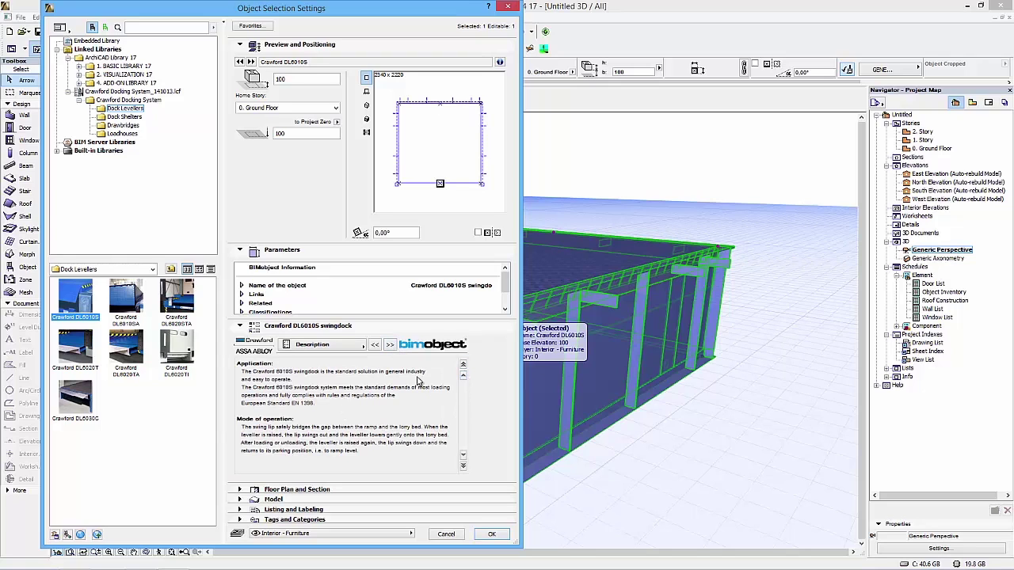
click(391, 346)
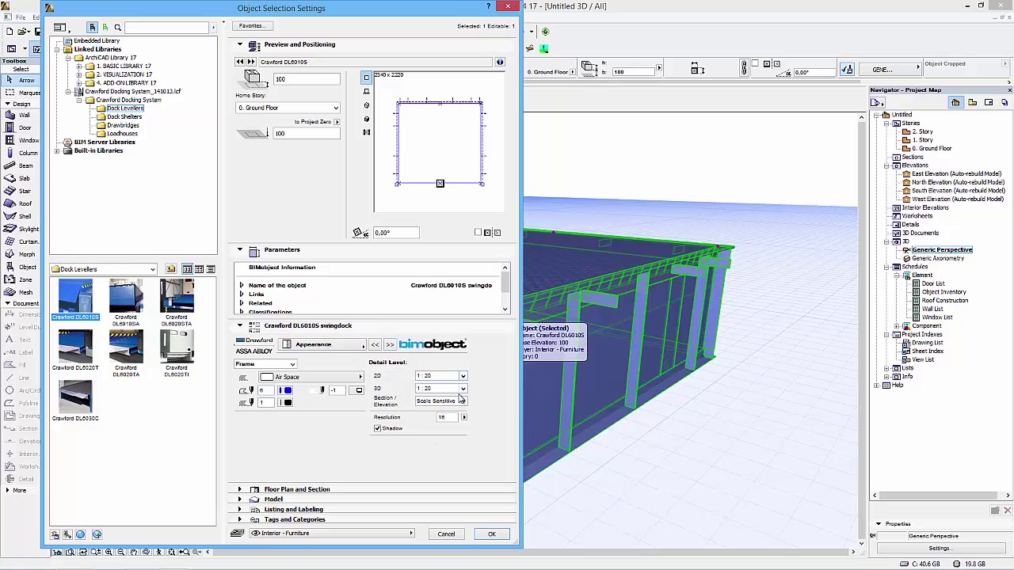
click(389, 346)
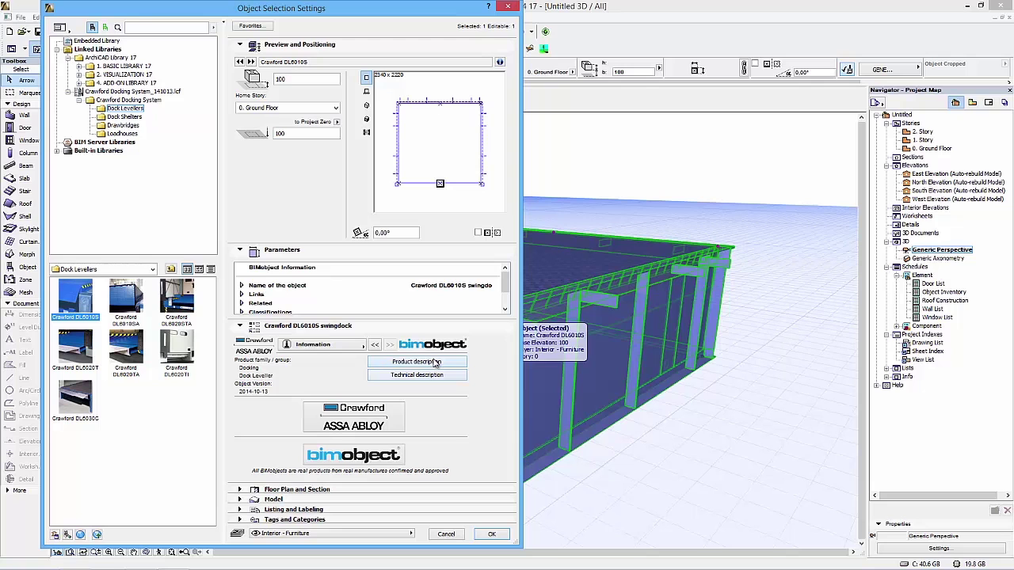
click(363, 347)
click(396, 343)
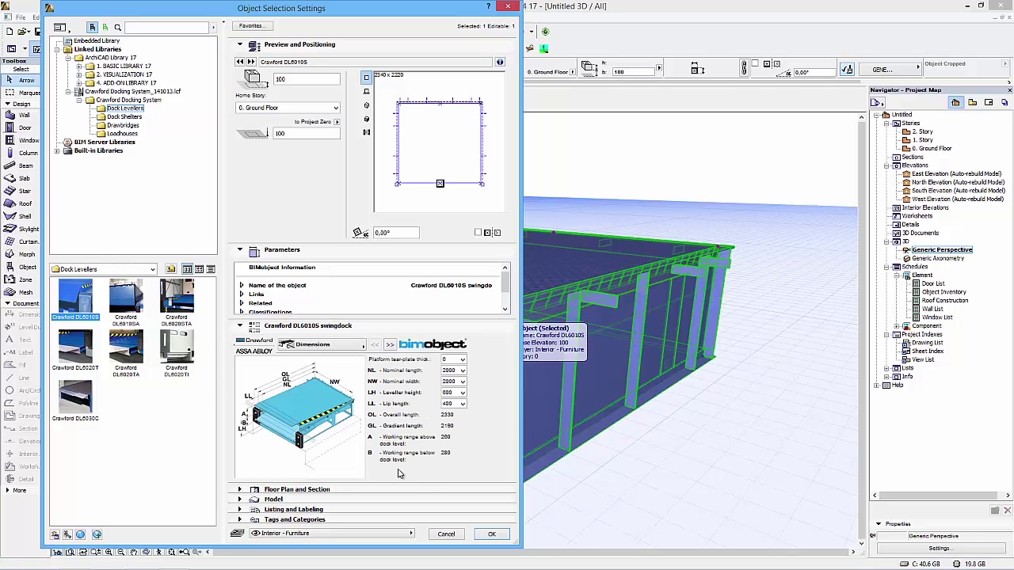
click(490, 535)
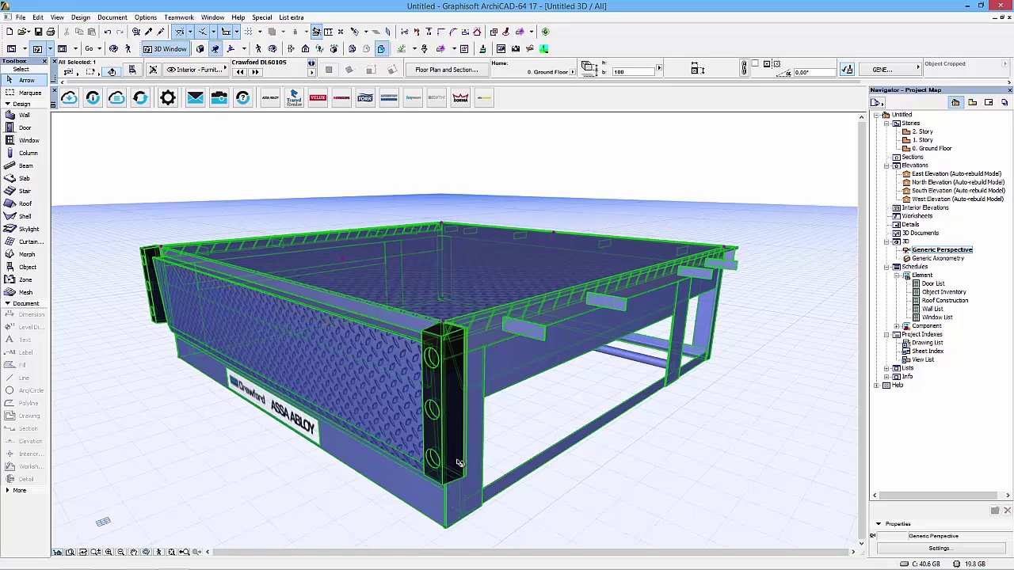
Step: Tilt the leveller's platform slightly upwards by graphically stretching its Rotation Platform value in the 3D model
scroll(404, 270, down, 3)
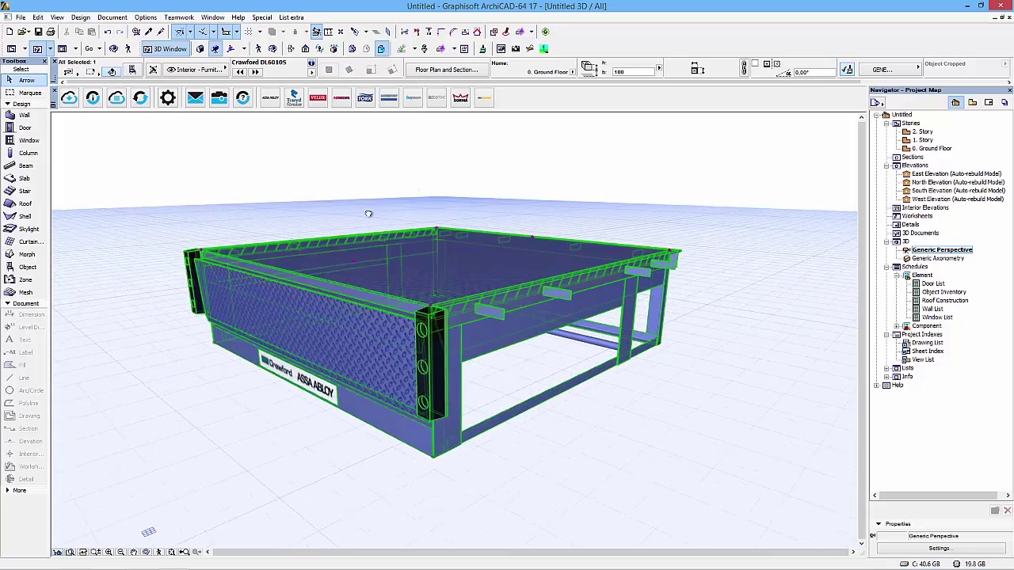
middle_drag(369, 213, 369, 278)
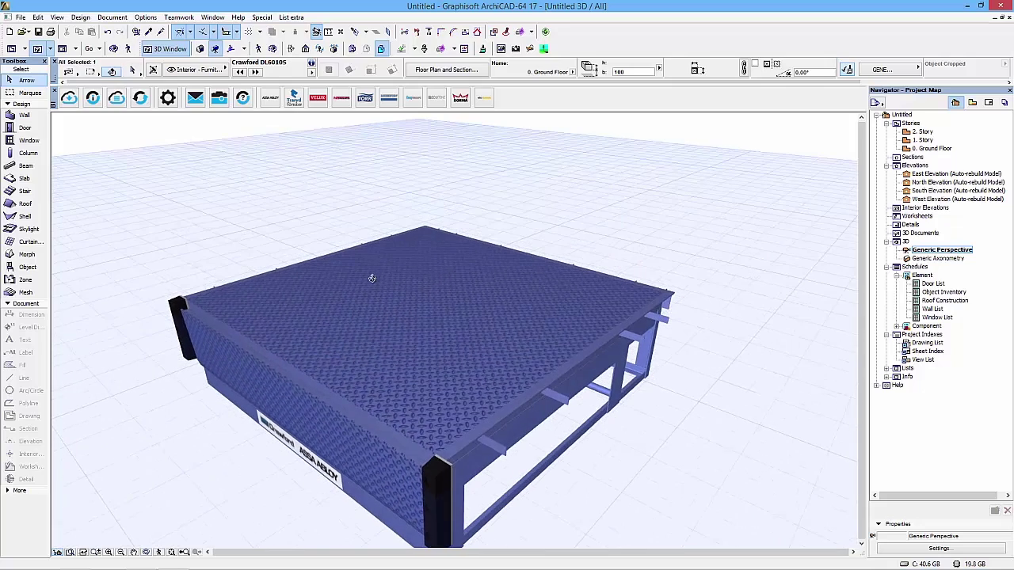
click(351, 334)
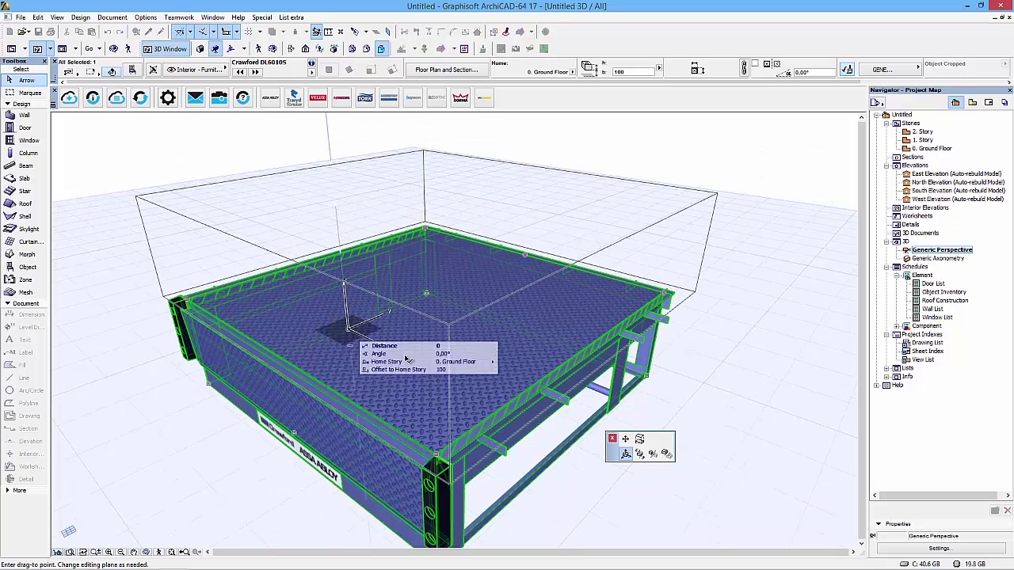
click(625, 442)
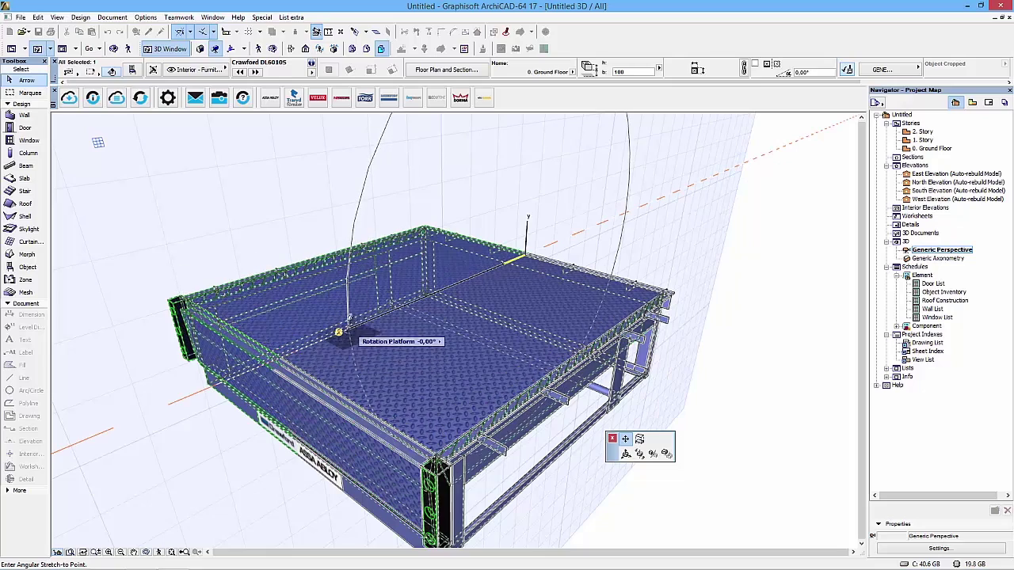
click(347, 310)
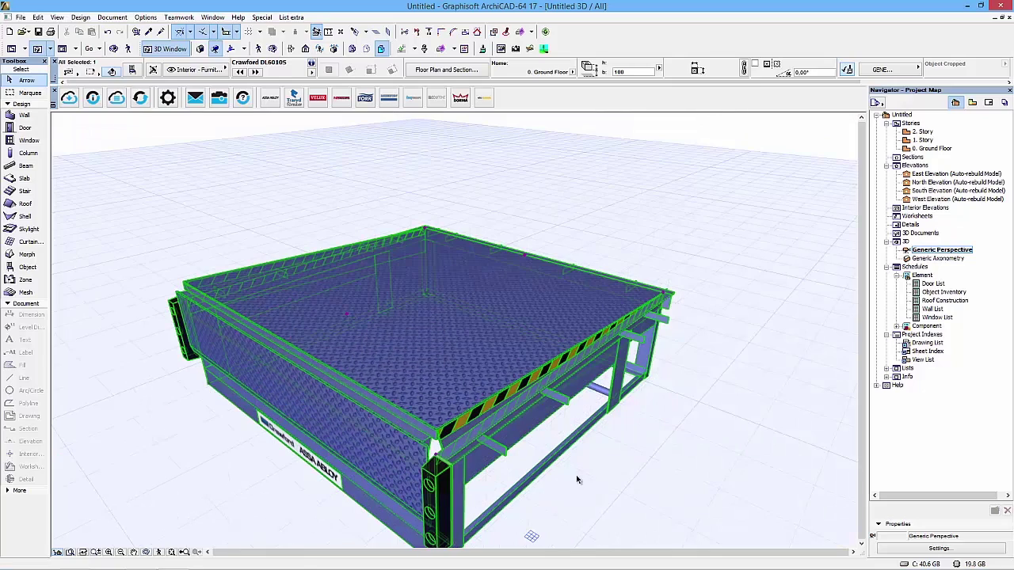
Step: Inspect the raised platform from several angles and readjust its rotation graphically in the 3D model
click(649, 489)
shift+middle_drag(392, 452, 339, 400)
click(339, 398)
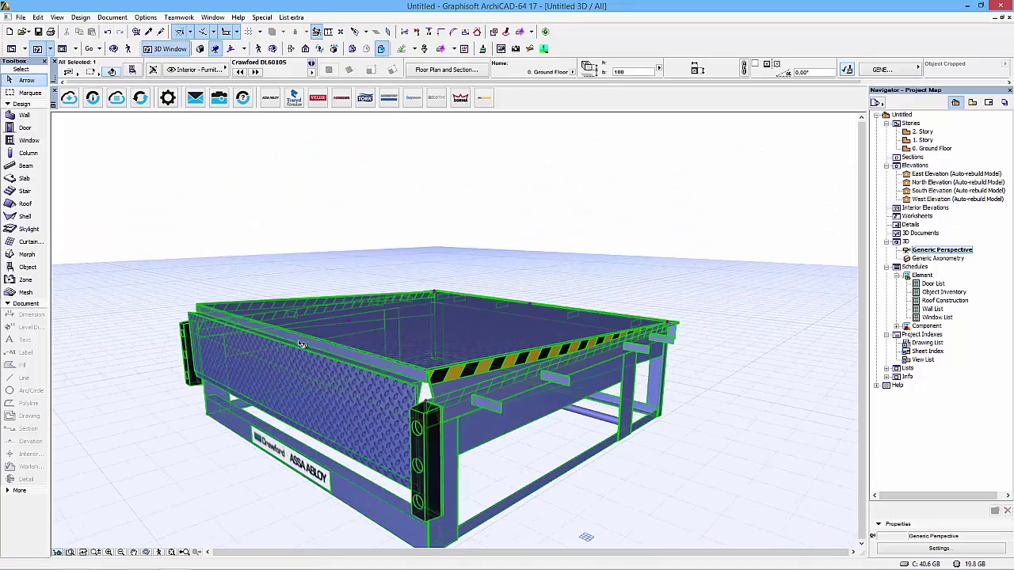
shift+middle_drag(301, 344, 359, 351)
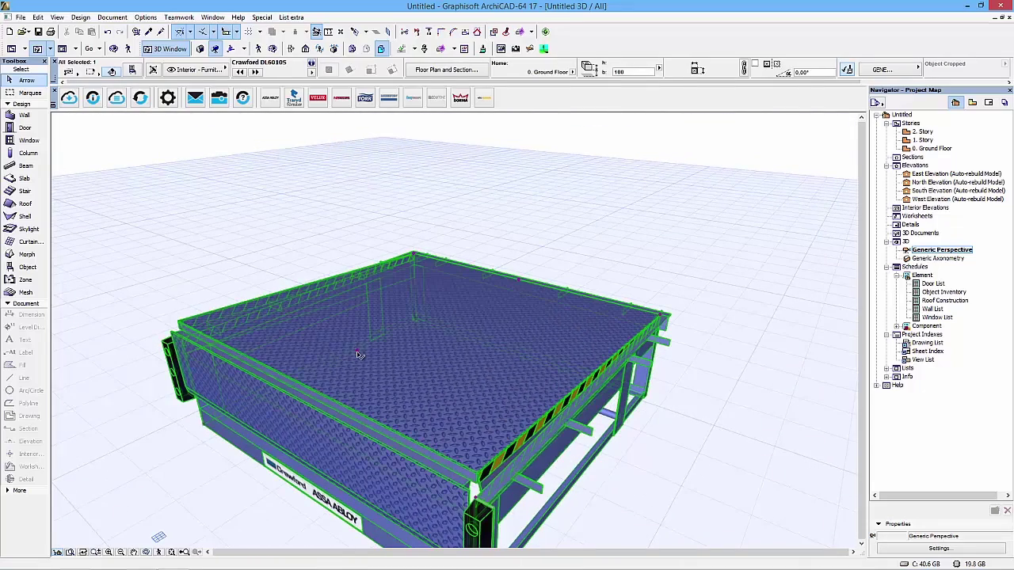
click(358, 354)
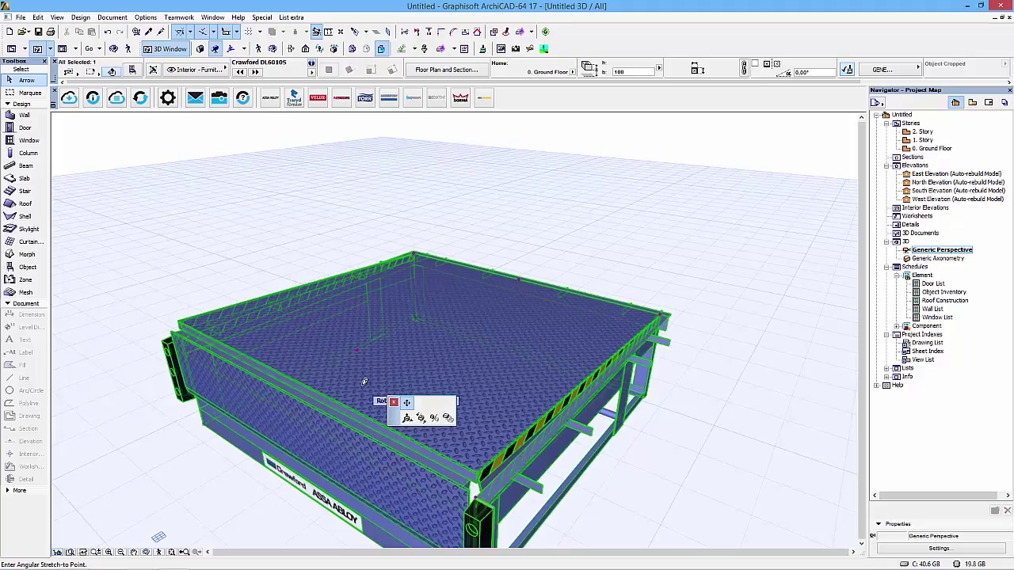
click(367, 382)
Step: Stretch the leveller from its rear edge to a nominal length of 4500 in the 3D model
shift+middle_drag(567, 349, 203, 349)
shift+middle_drag(393, 363, 463, 366)
click(480, 360)
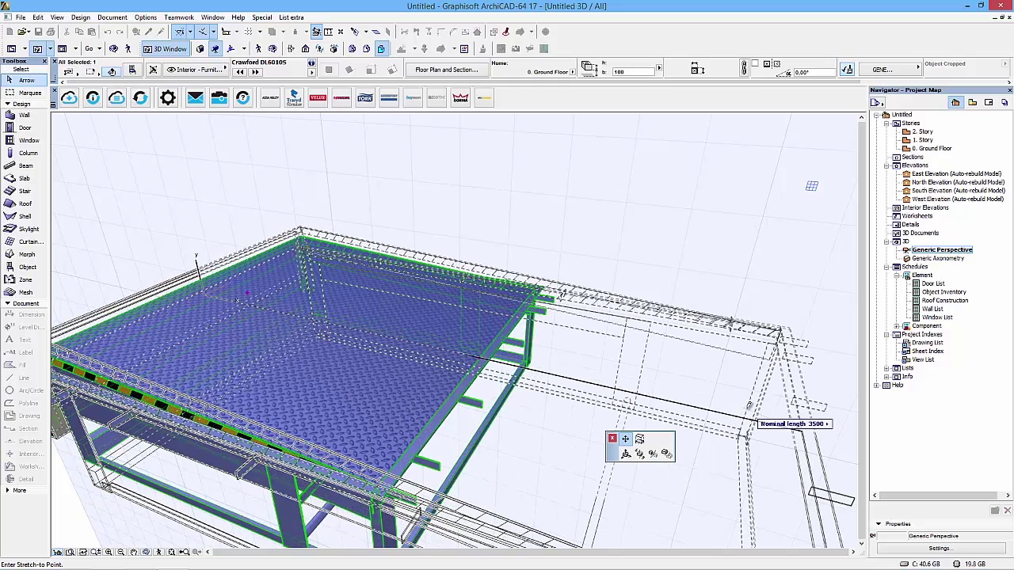
middle_drag(749, 406, 605, 354)
scroll(646, 347, down, 4)
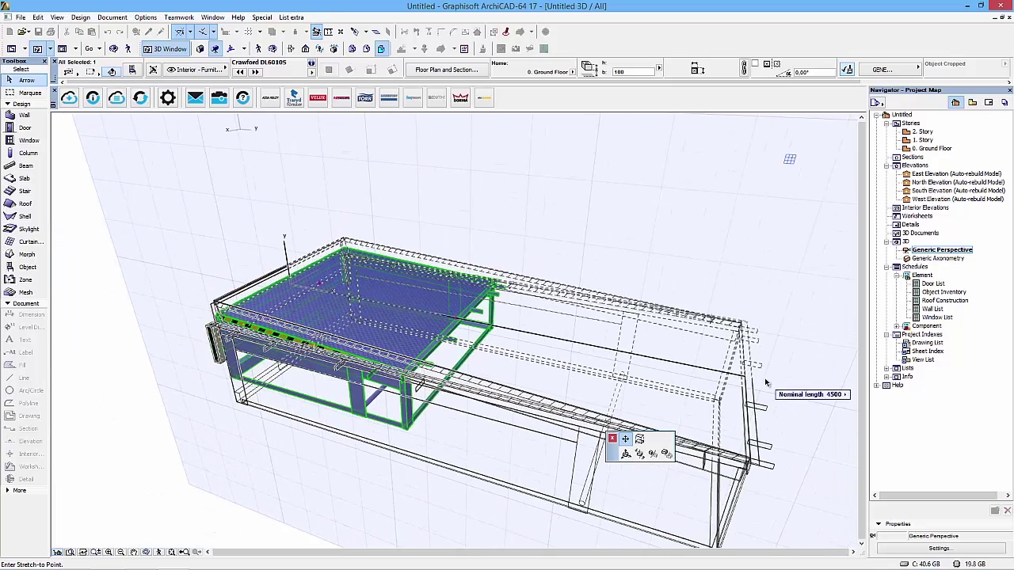
click(820, 397)
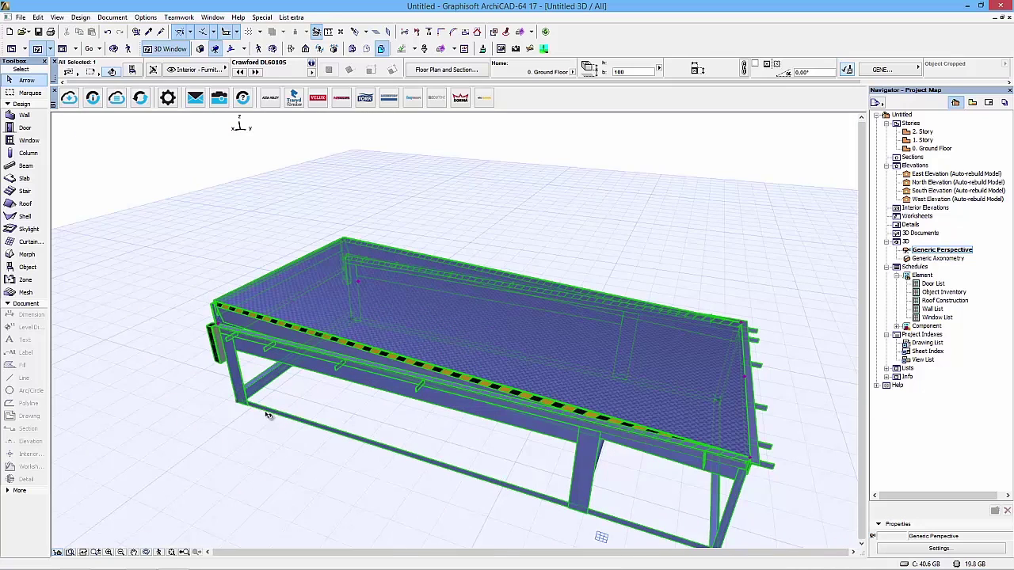
Step: Stretch the leveller from its front corner to a nominal width of 1750 and inspect the resized object
shift+middle_drag(294, 393, 586, 362)
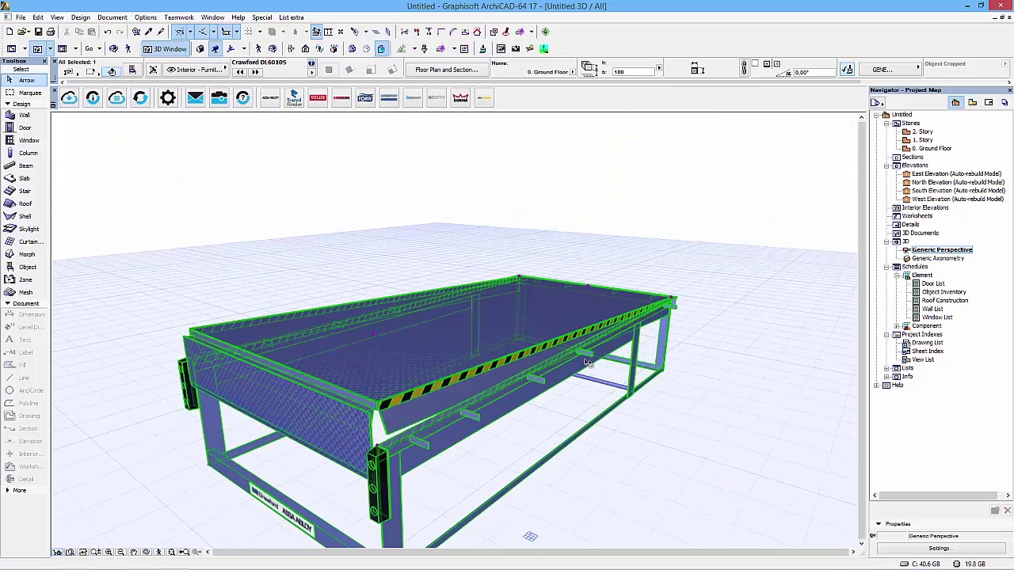
click(378, 448)
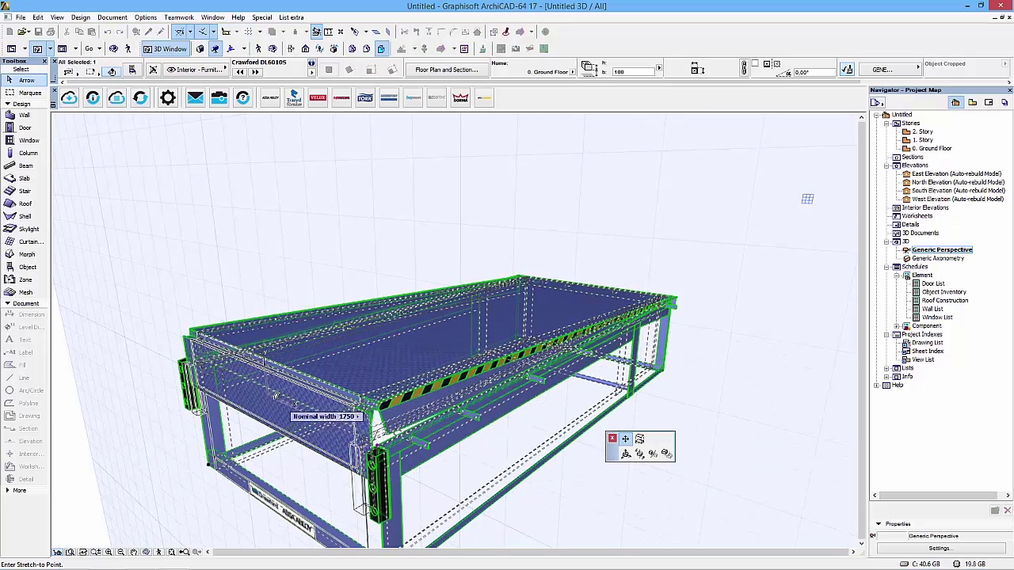
click(276, 395)
shift+drag(289, 434, 296, 435)
shift+middle_drag(296, 435, 467, 322)
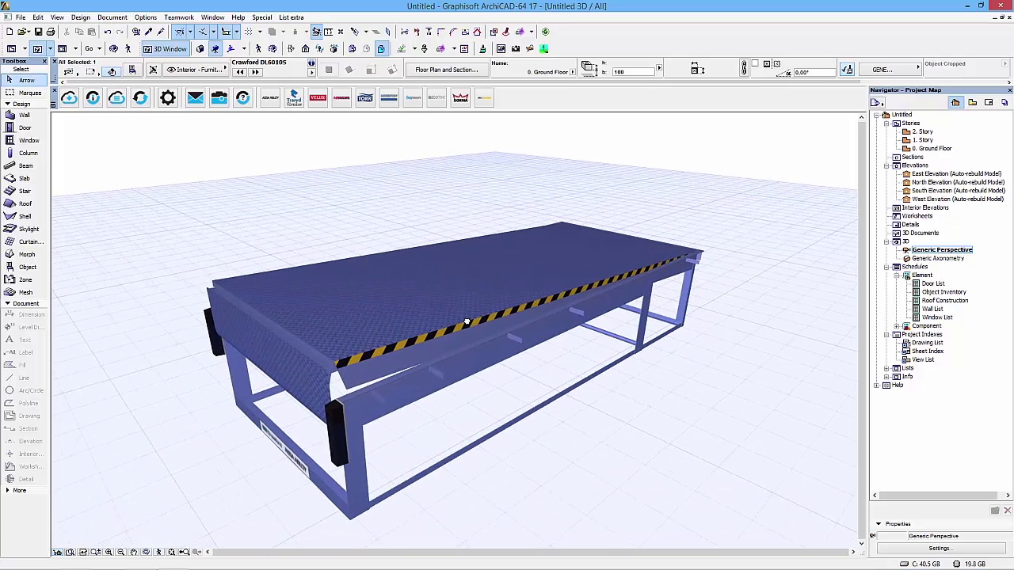